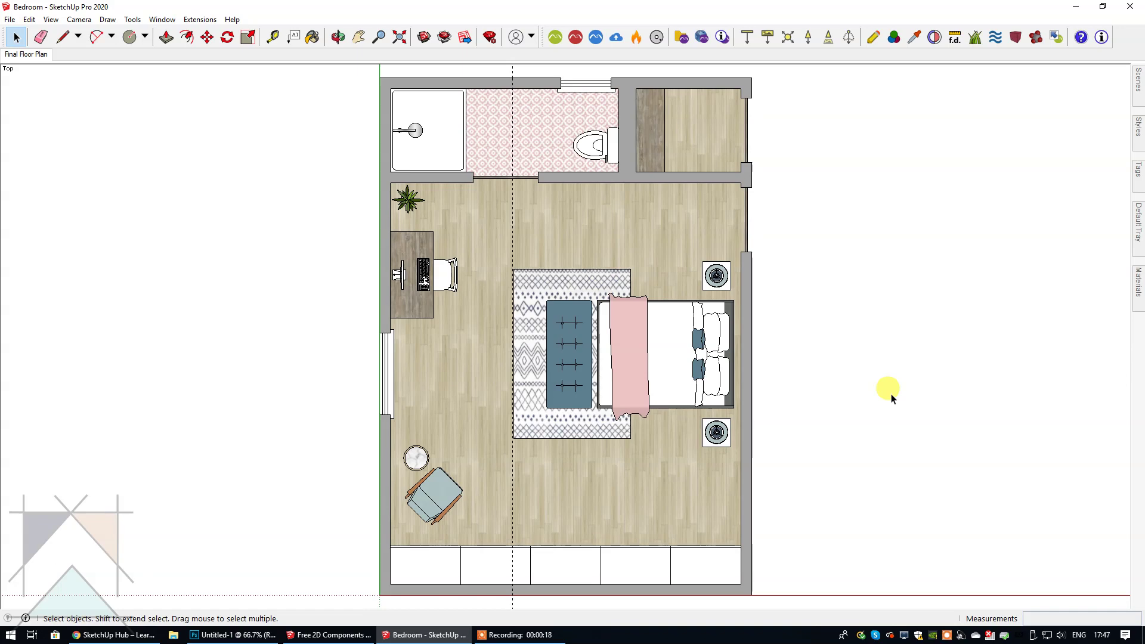
Bring the Free 2D Components model window forward from the taskbar.
{"action": "left_click", "coordinate": [326, 636]}
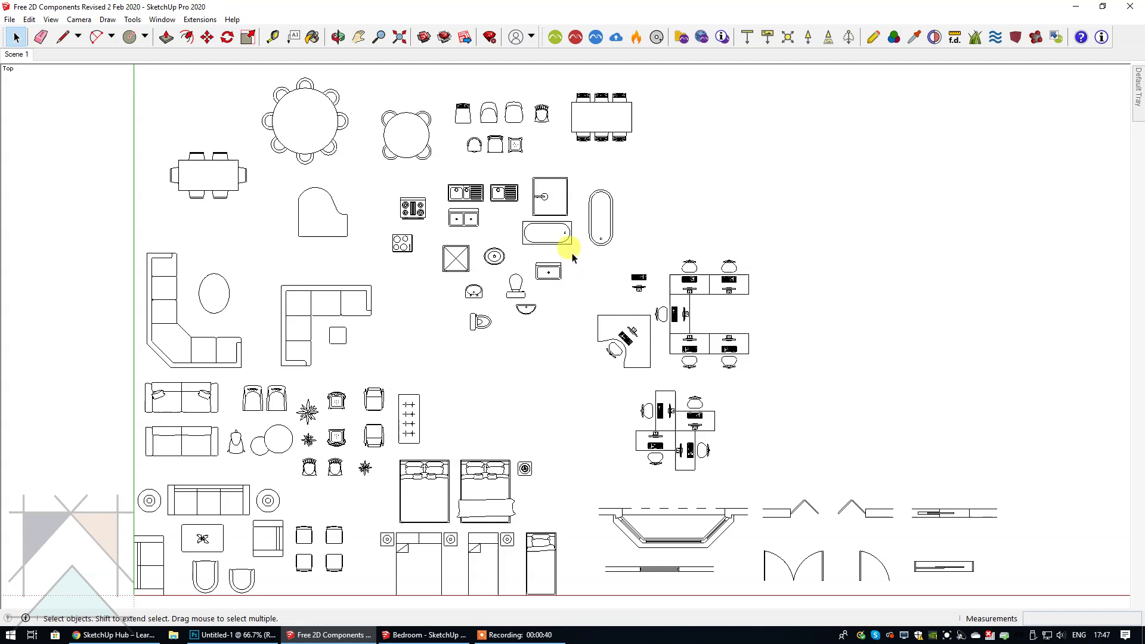
Select the small sink symbol in the Free 2D Components model and copy it.
{"action": "left_click_drag", "start_coordinate": [546, 237], "coordinate": [523, 244]}
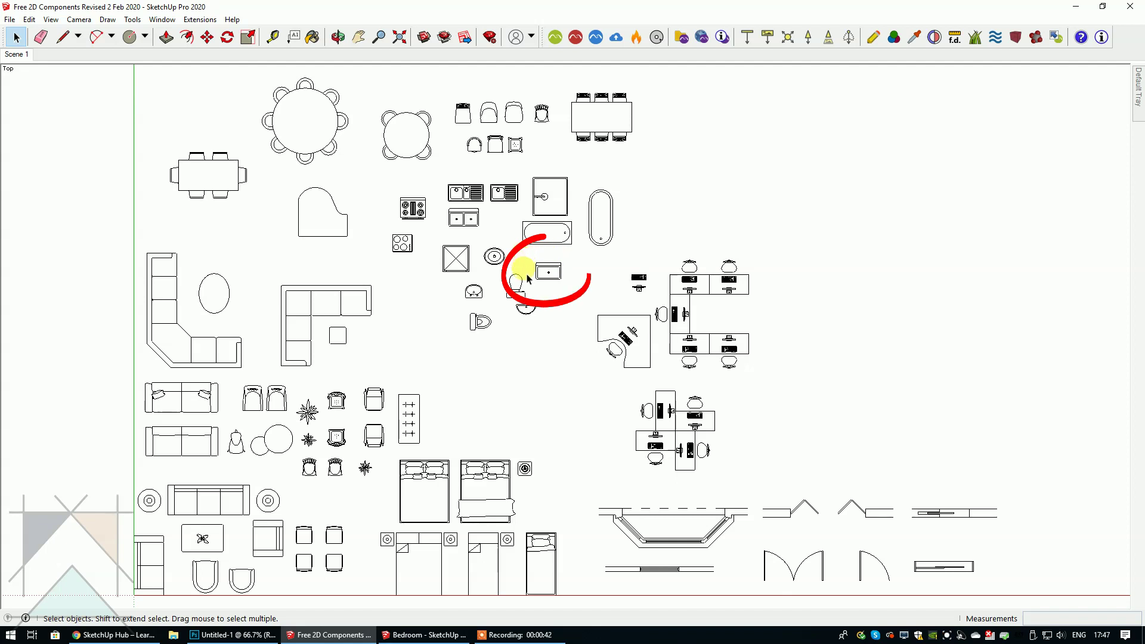
{"action": "left_click", "coordinate": [554, 278]}
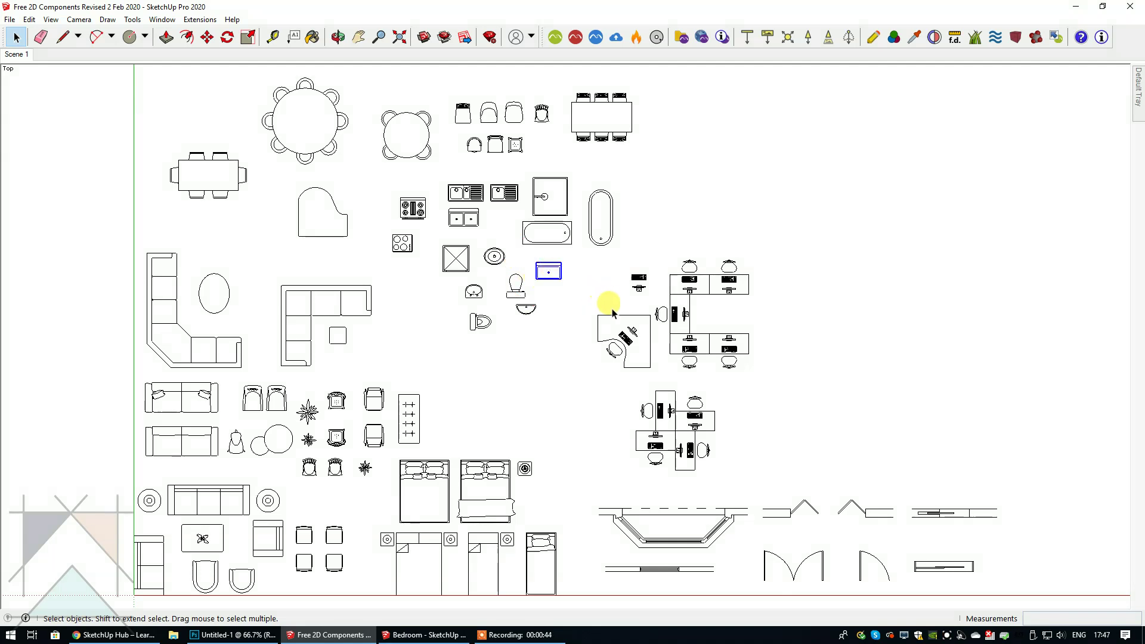
{"action": "left_click", "coordinate": [28, 19]}
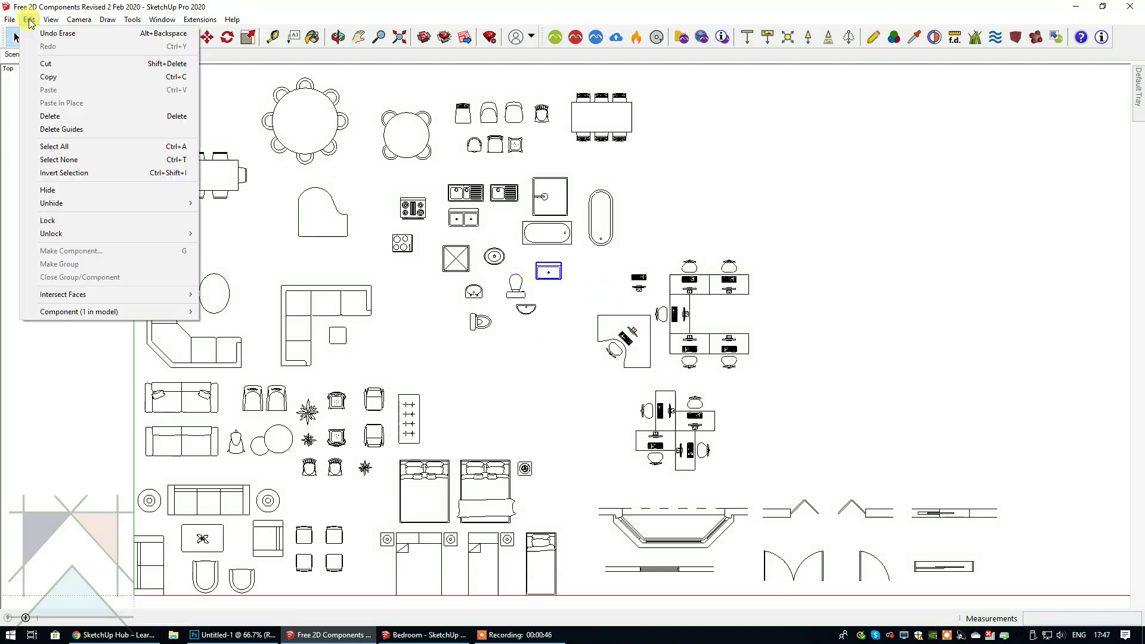
{"action": "left_click", "coordinate": [49, 77]}
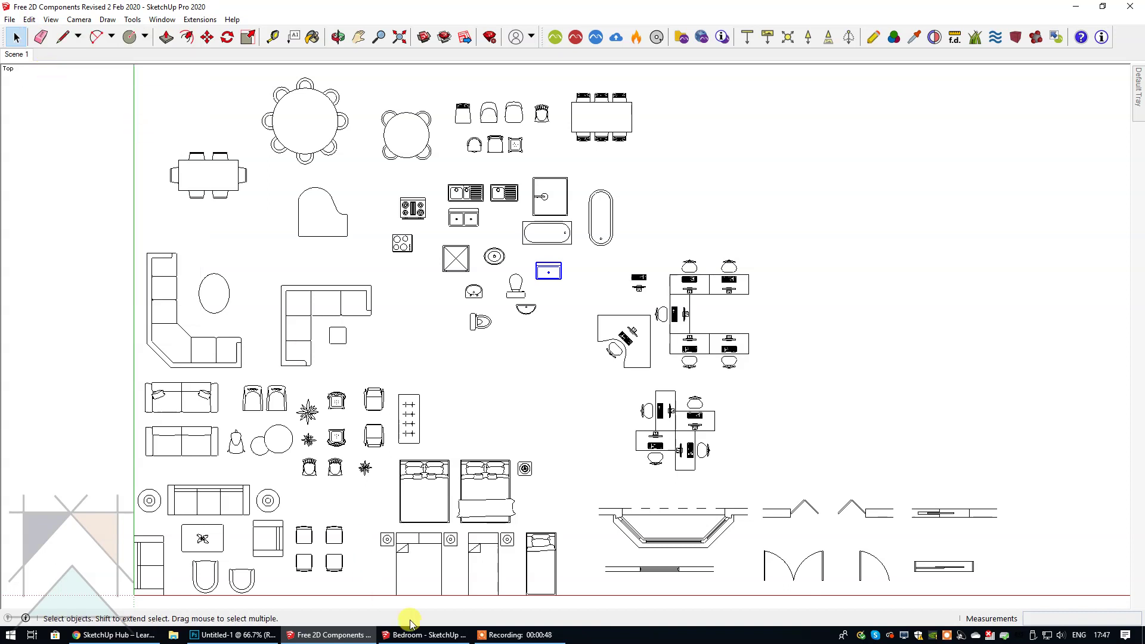
Paste the sink symbol into the Bedroom model, placed right of the floor plan.
{"action": "left_click", "coordinate": [425, 634]}
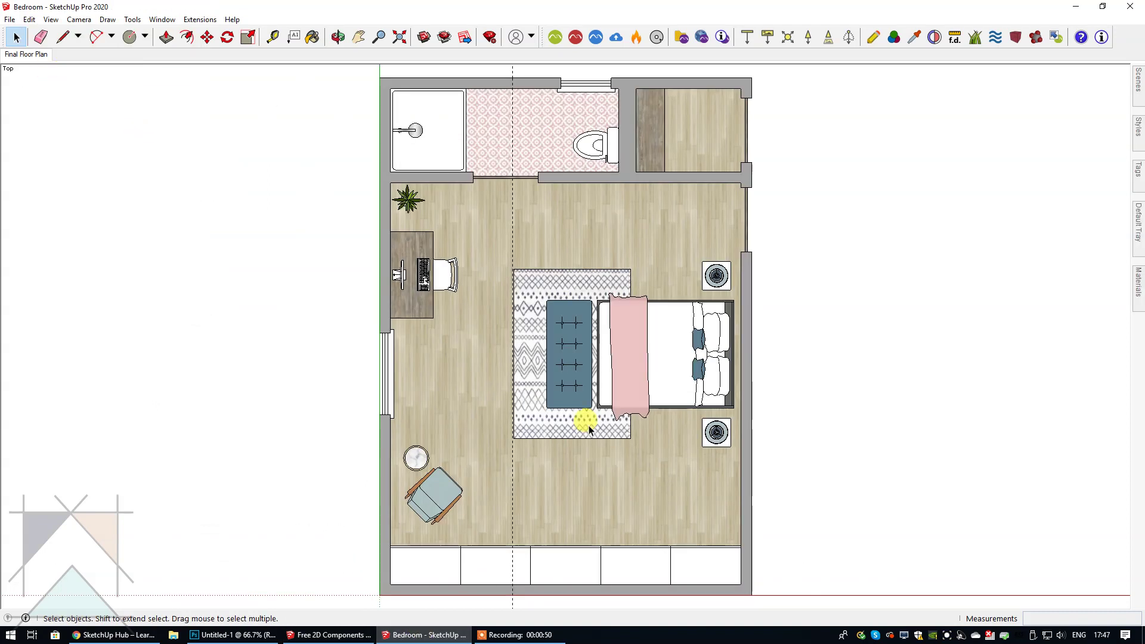
{"action": "left_click", "coordinate": [28, 19]}
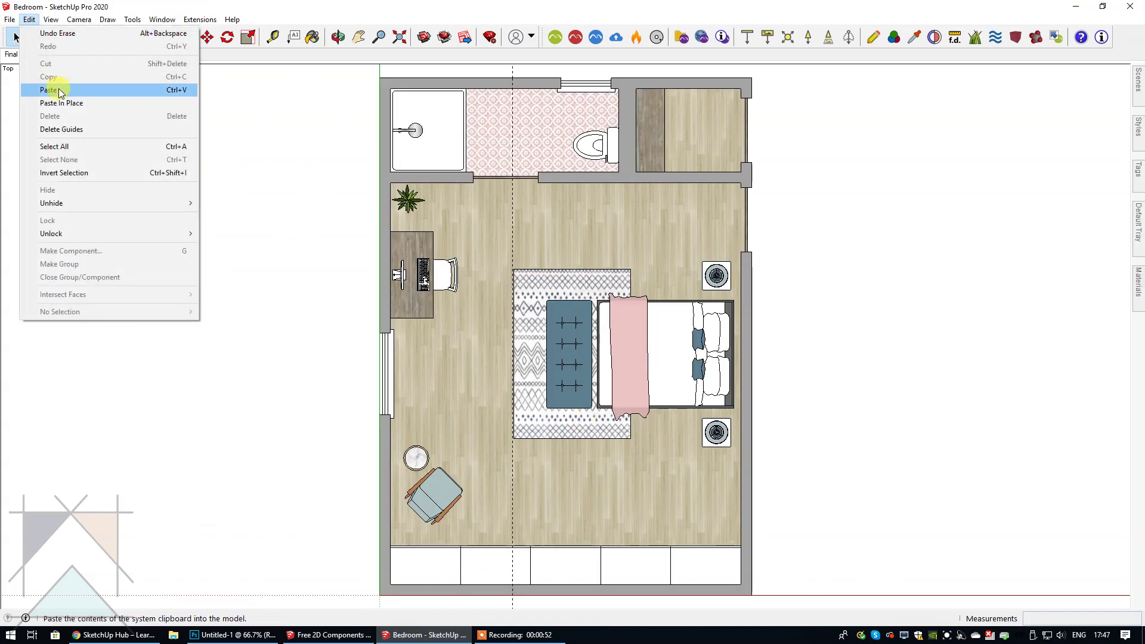
{"action": "left_click", "coordinate": [51, 89]}
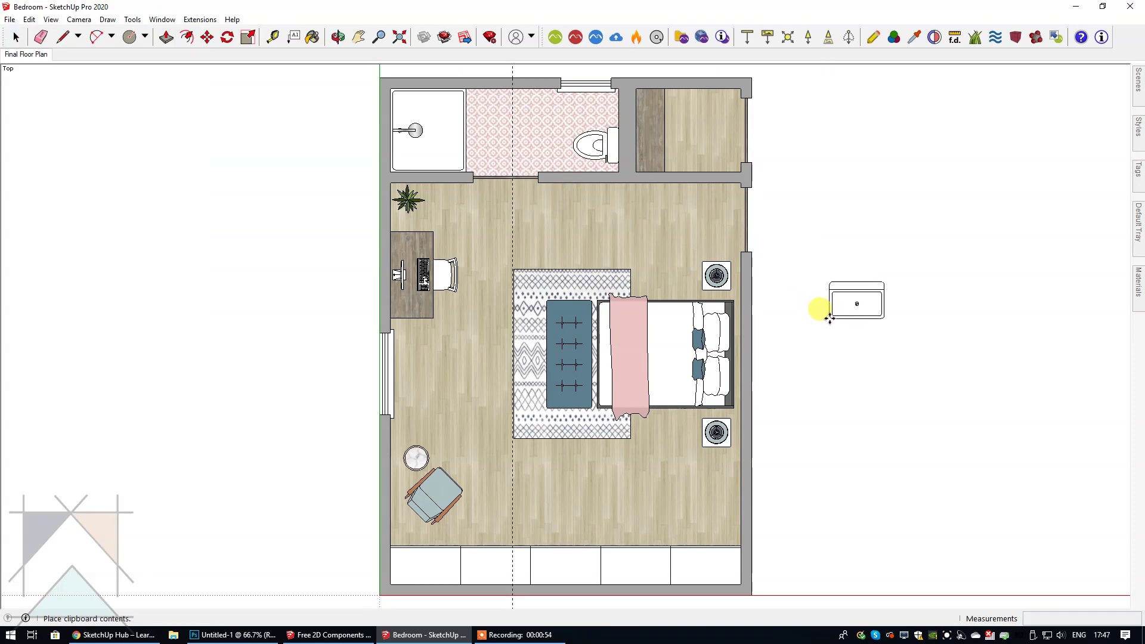
{"action": "left_click", "coordinate": [829, 318]}
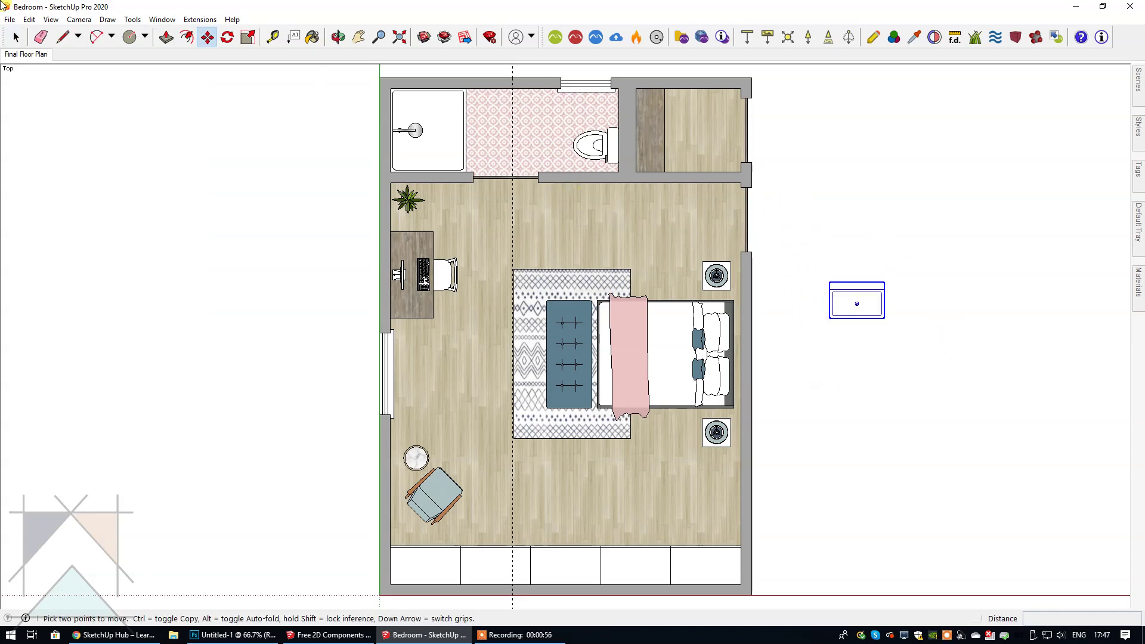
{"action": "left_click", "coordinate": [15, 37]}
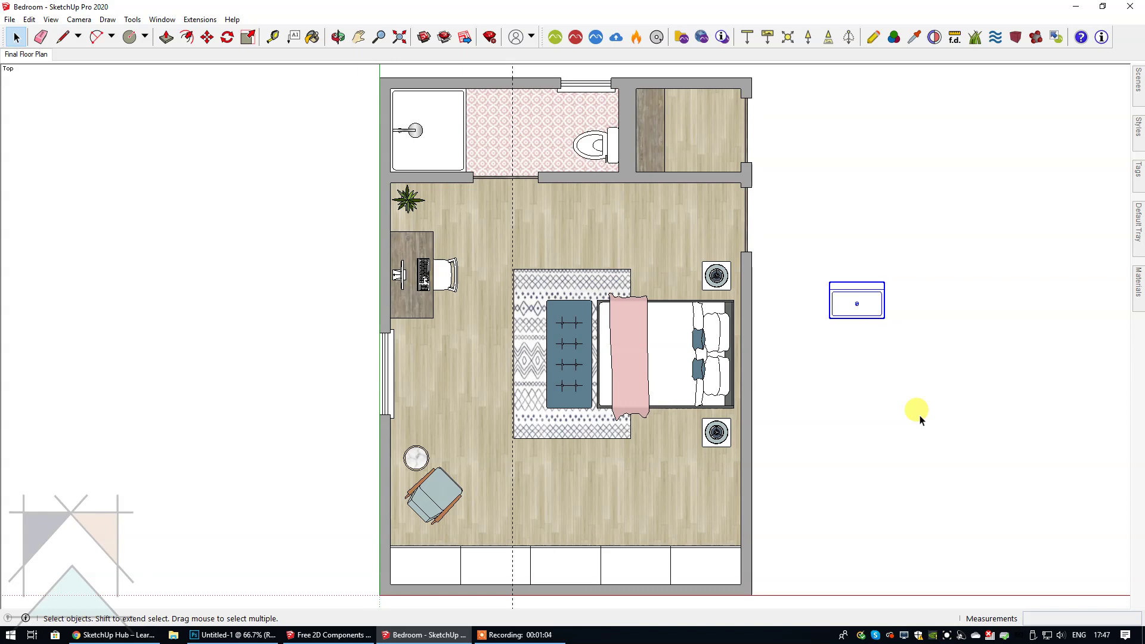
{"action": "left_click", "coordinate": [917, 417]}
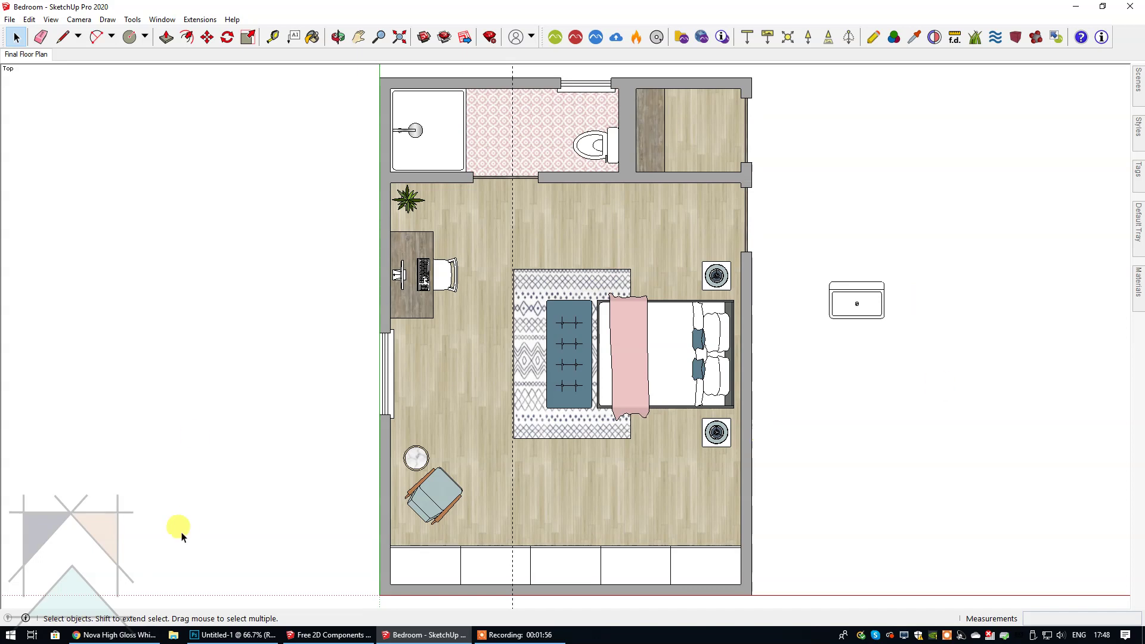
Read the Nova Vanity Sink's 450mm width and 310mm depth on its product page, then return to SketchUp.
{"action": "left_click", "coordinate": [128, 636]}
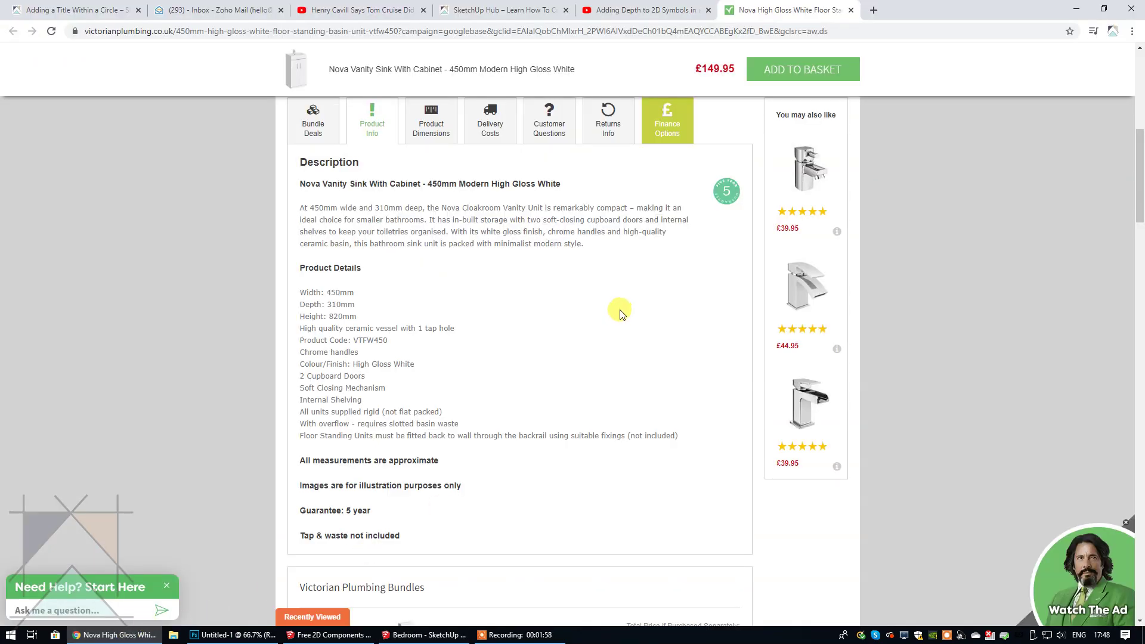
{"action": "scroll", "coordinate": [618, 311], "scroll_direction": "up", "scroll_amount": 6}
{"action": "scroll", "coordinate": [618, 311], "scroll_direction": "up", "scroll_amount": 3}
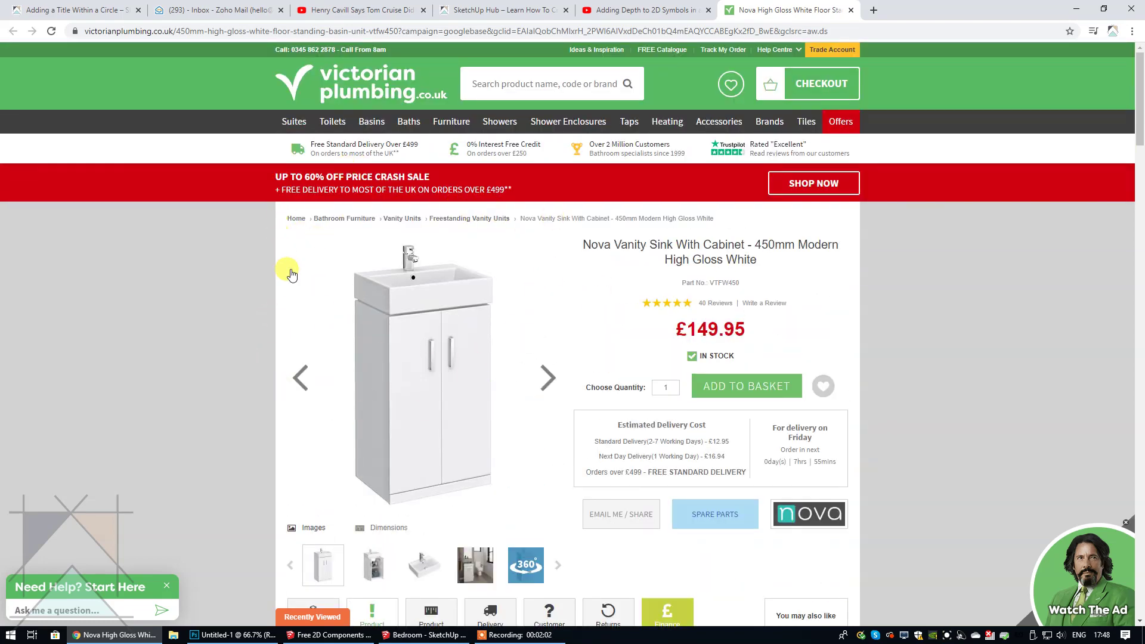
{"action": "scroll", "coordinate": [478, 345], "scroll_direction": "down", "scroll_amount": 6}
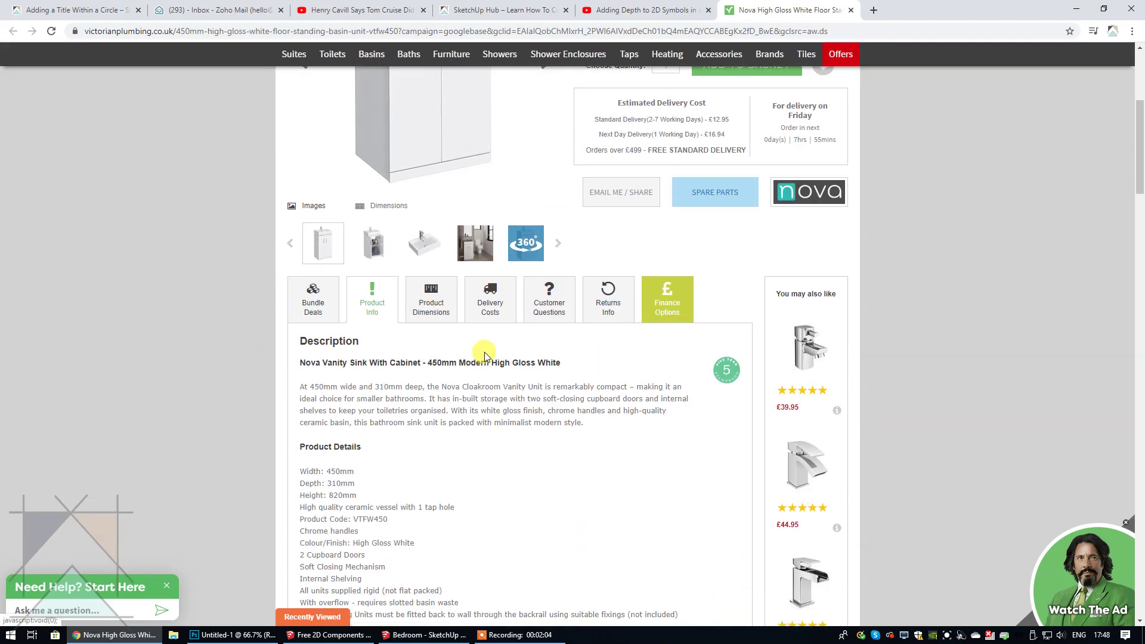
{"action": "scroll", "coordinate": [478, 345], "scroll_direction": "down", "scroll_amount": 1}
{"action": "scroll", "coordinate": [475, 351], "scroll_direction": "up", "scroll_amount": 1}
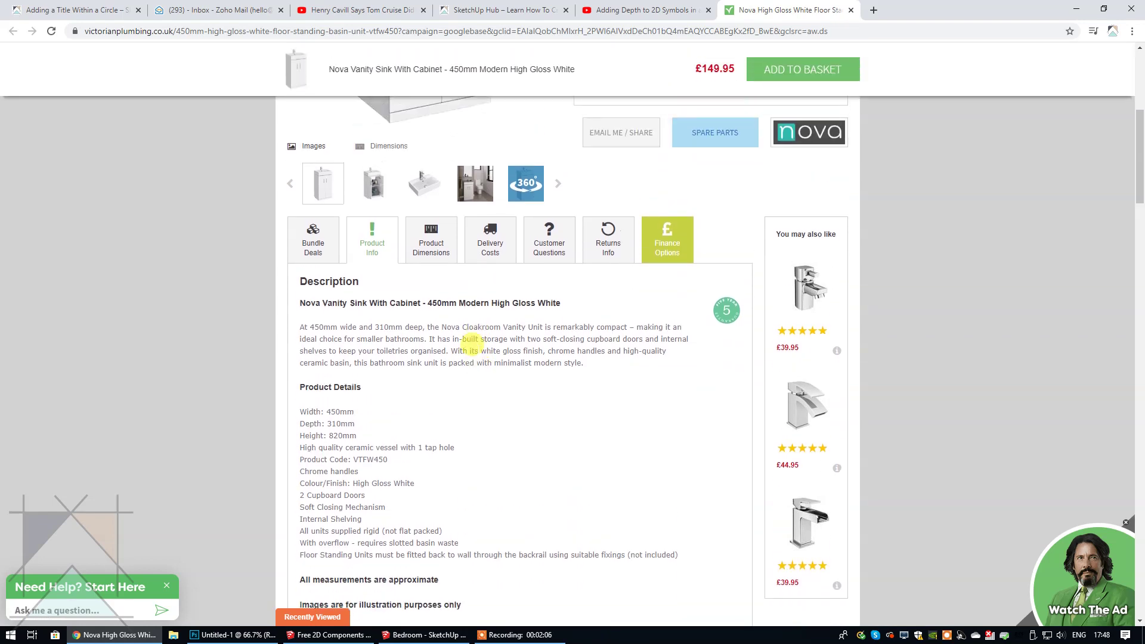
{"action": "scroll", "coordinate": [471, 346], "scroll_direction": "down", "scroll_amount": 1}
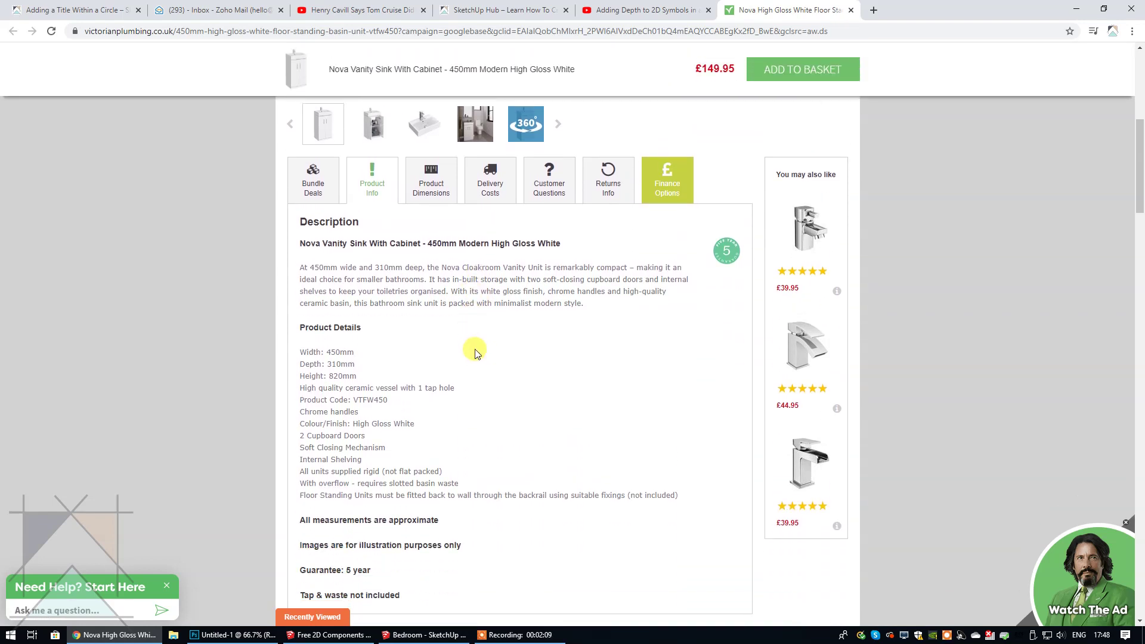
{"action": "scroll", "coordinate": [476, 352], "scroll_direction": "up", "scroll_amount": 1}
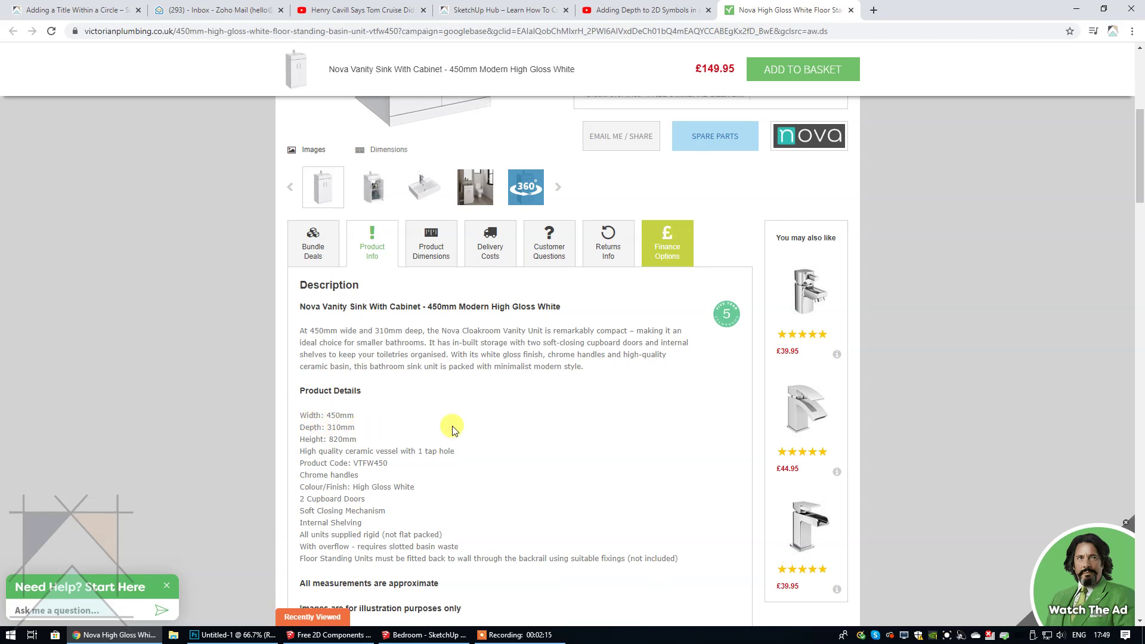
{"action": "scroll", "coordinate": [452, 427], "scroll_direction": "up", "scroll_amount": 6}
{"action": "scroll", "coordinate": [451, 431], "scroll_direction": "down", "scroll_amount": 6}
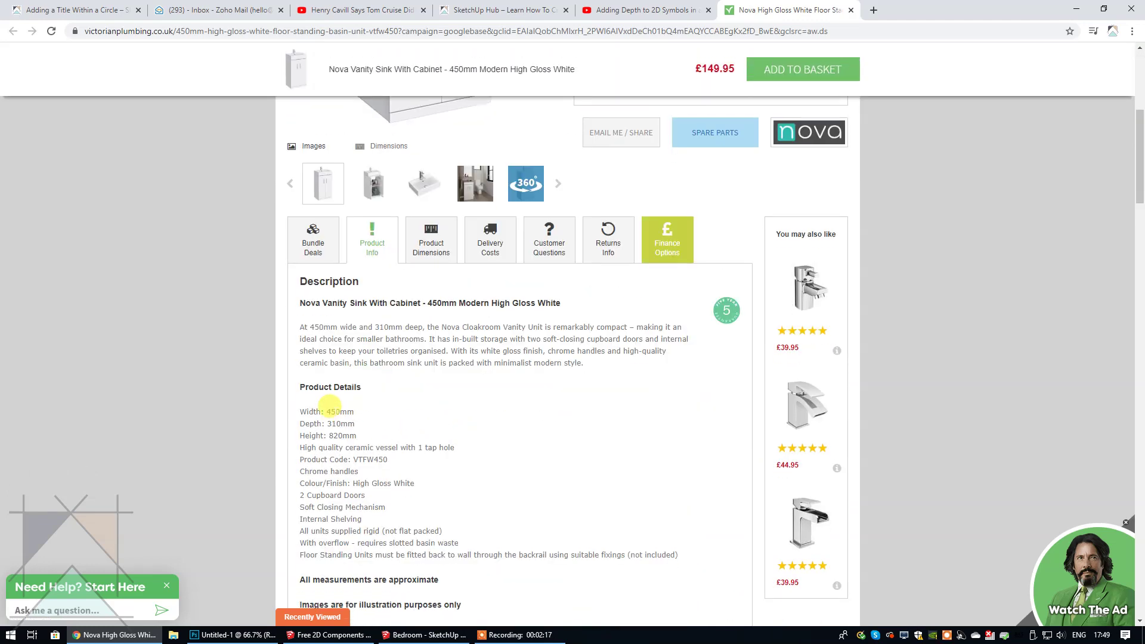
{"action": "left_click", "coordinate": [405, 639]}
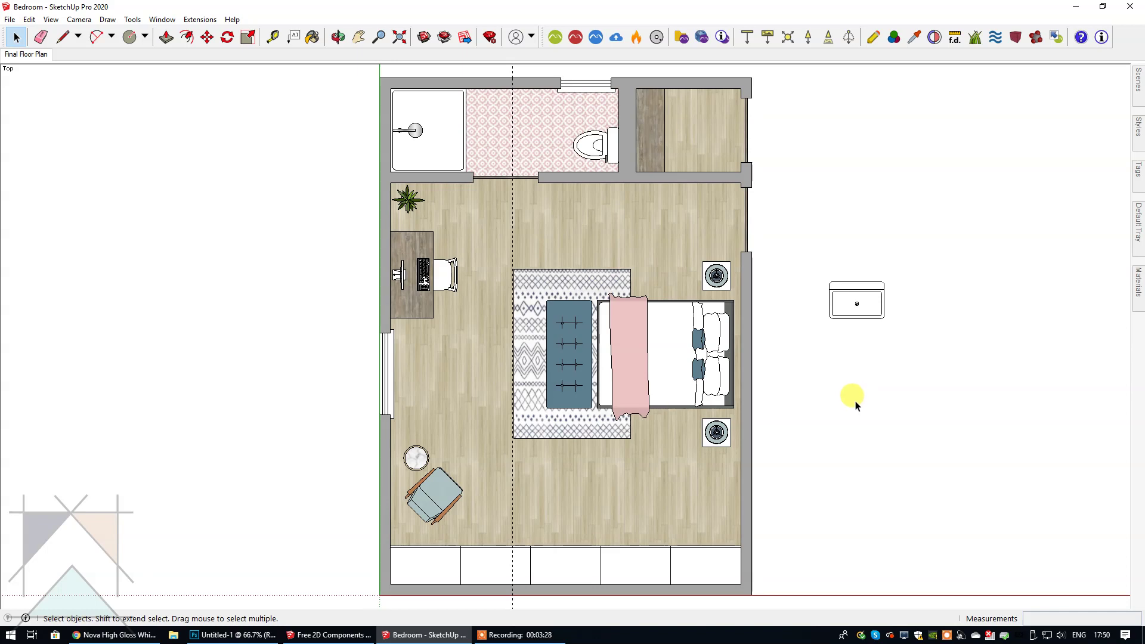
Select the pasted sink symbol and open the component for editing.
{"action": "left_click", "coordinate": [877, 303]}
{"action": "double_click", "coordinate": [849, 307]}
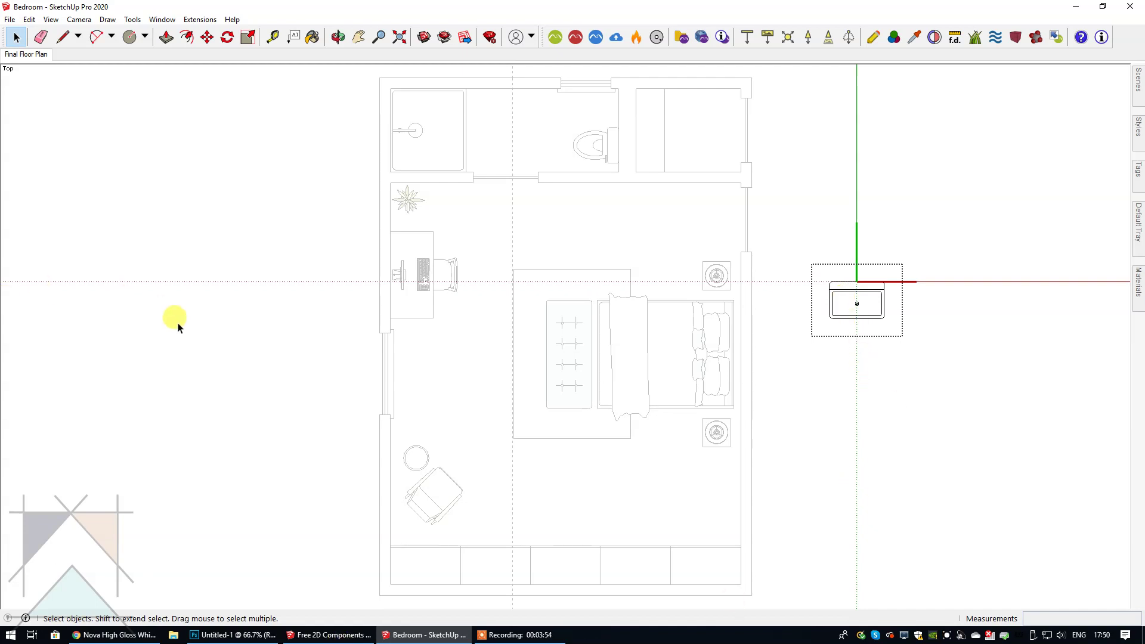
Measure the sink's 762 mm width with Tape Measure and rescale the component to 450 mm.
{"action": "left_click", "coordinate": [273, 39]}
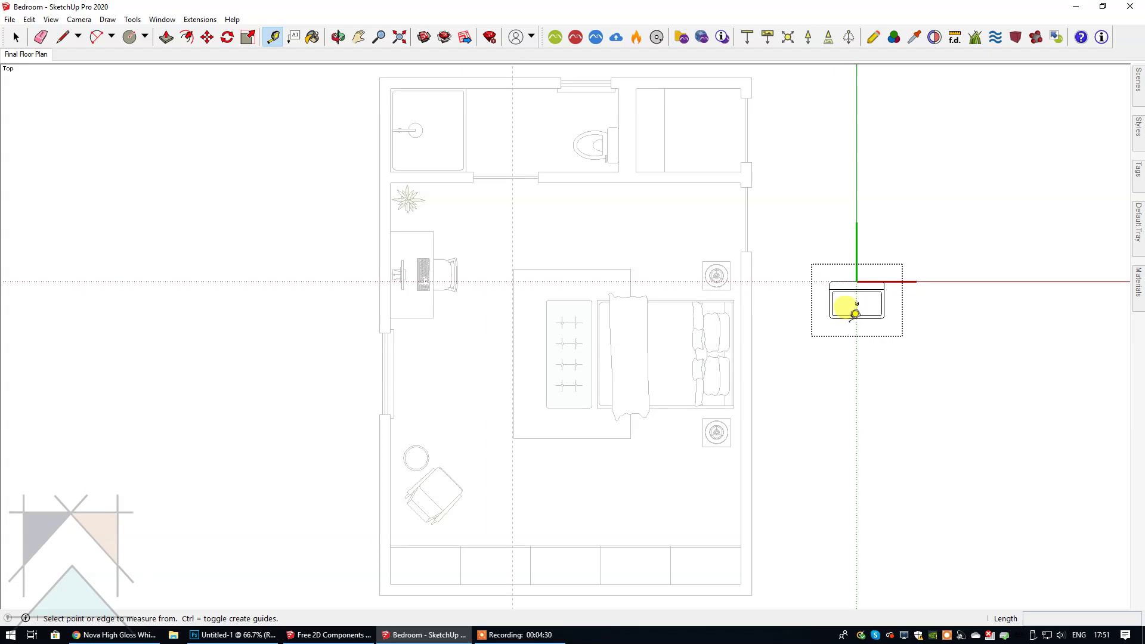
{"action": "mouse_move", "coordinate": [119, 636]}
{"action": "mouse_move", "coordinate": [118, 610]}
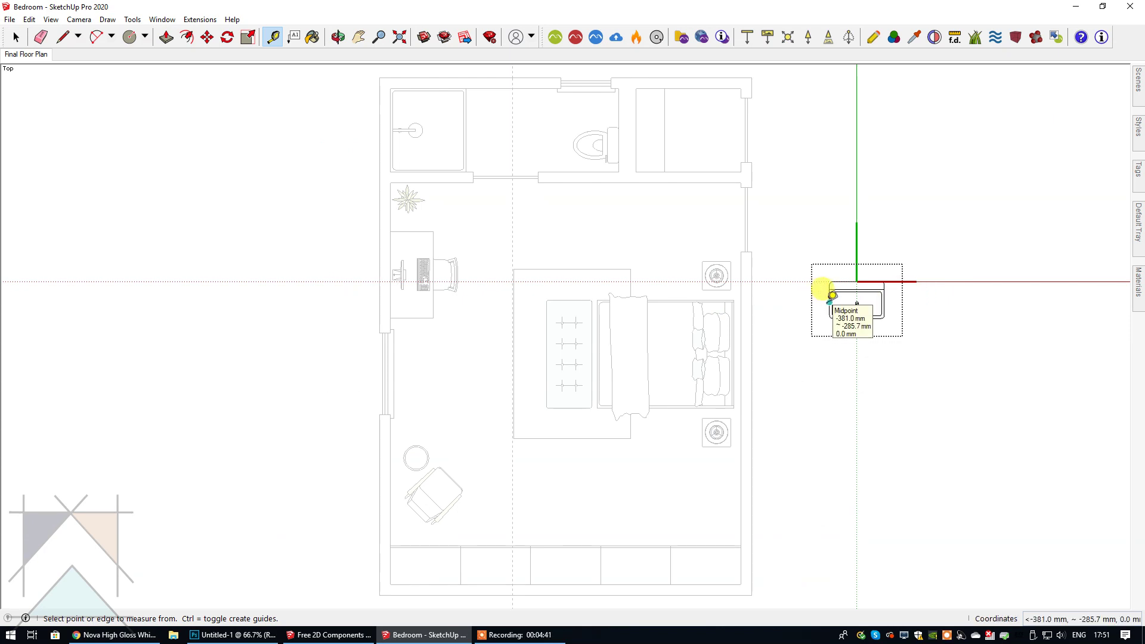
{"action": "left_click", "coordinate": [830, 302]}
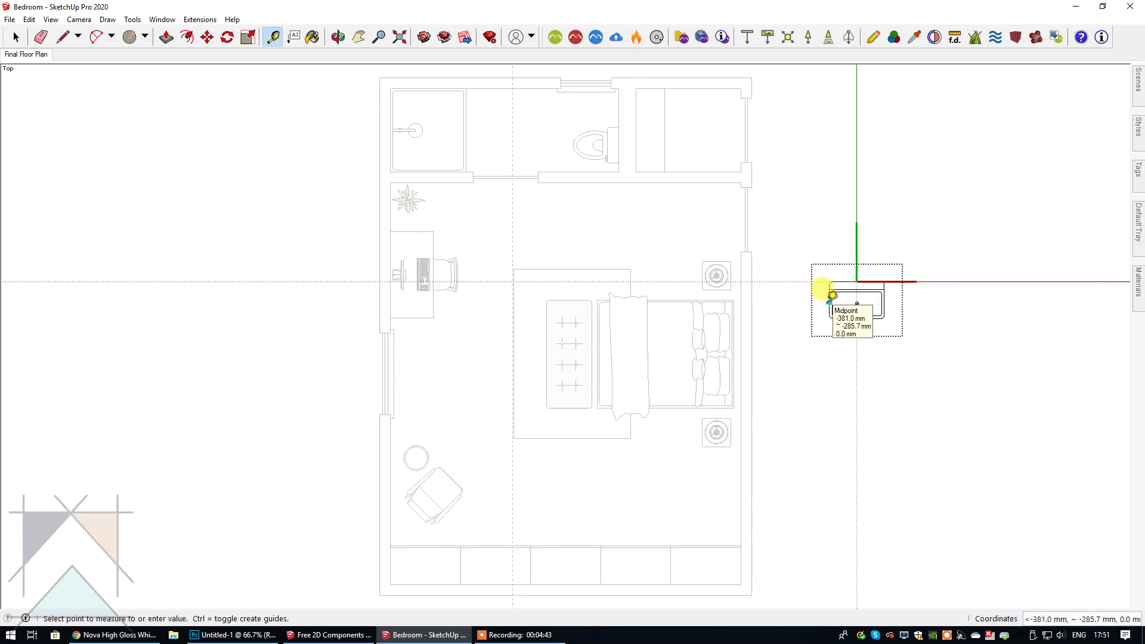
{"action": "left_click", "coordinate": [885, 301]}
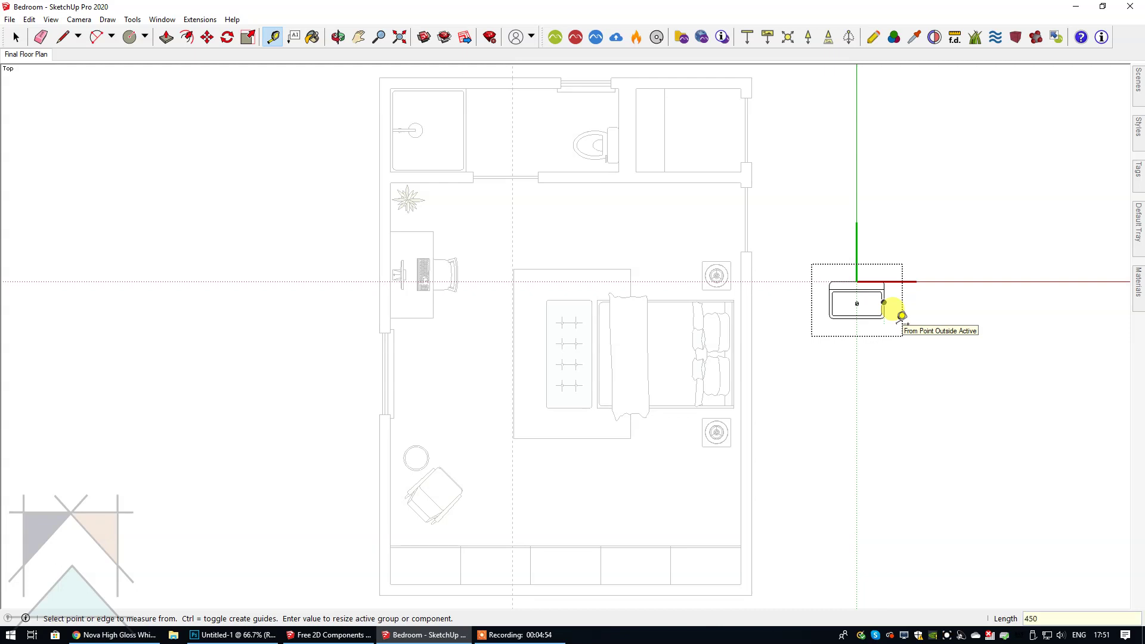
{"action": "key", "text": "Return"}
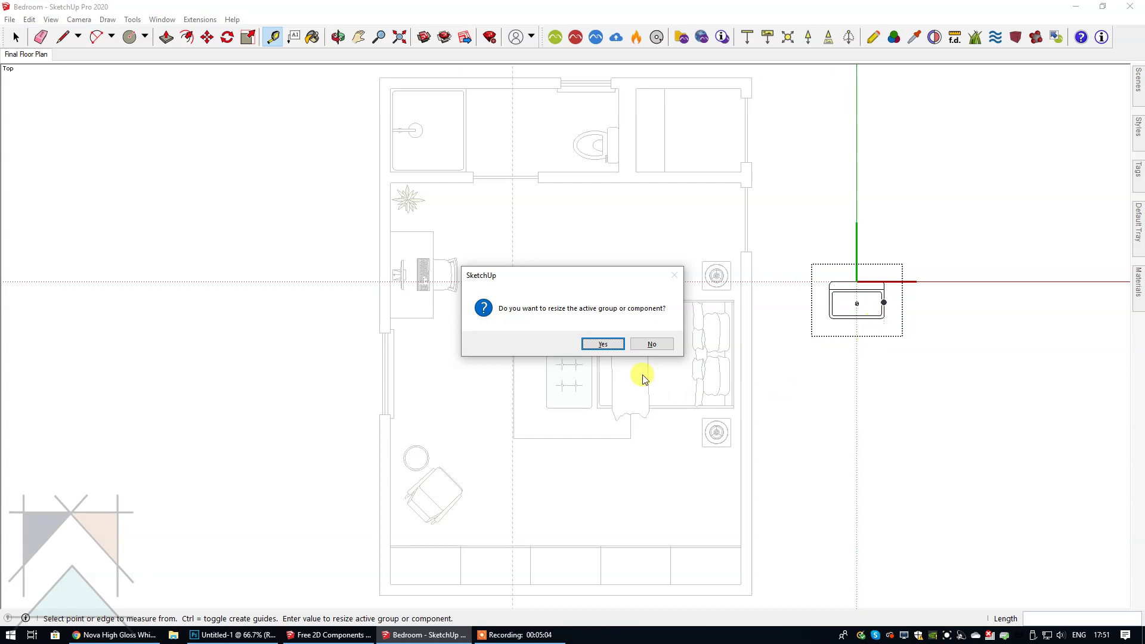
{"action": "left_click", "coordinate": [605, 338]}
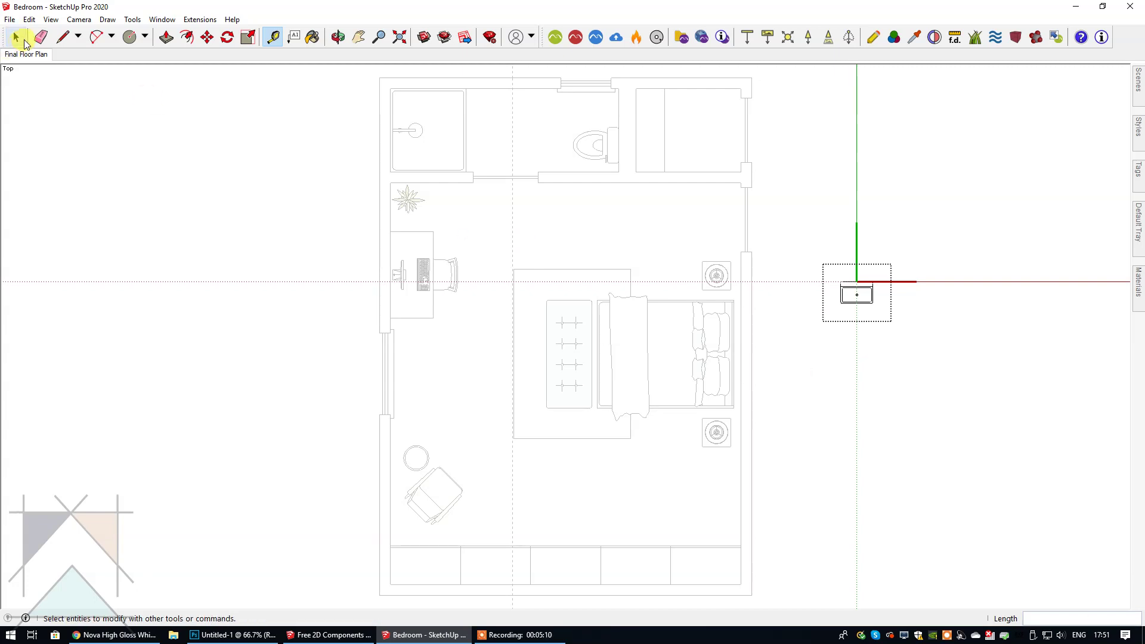
Exit the sink component and zoom and pan in close on the sink symbol.
{"action": "left_click", "coordinate": [16, 38]}
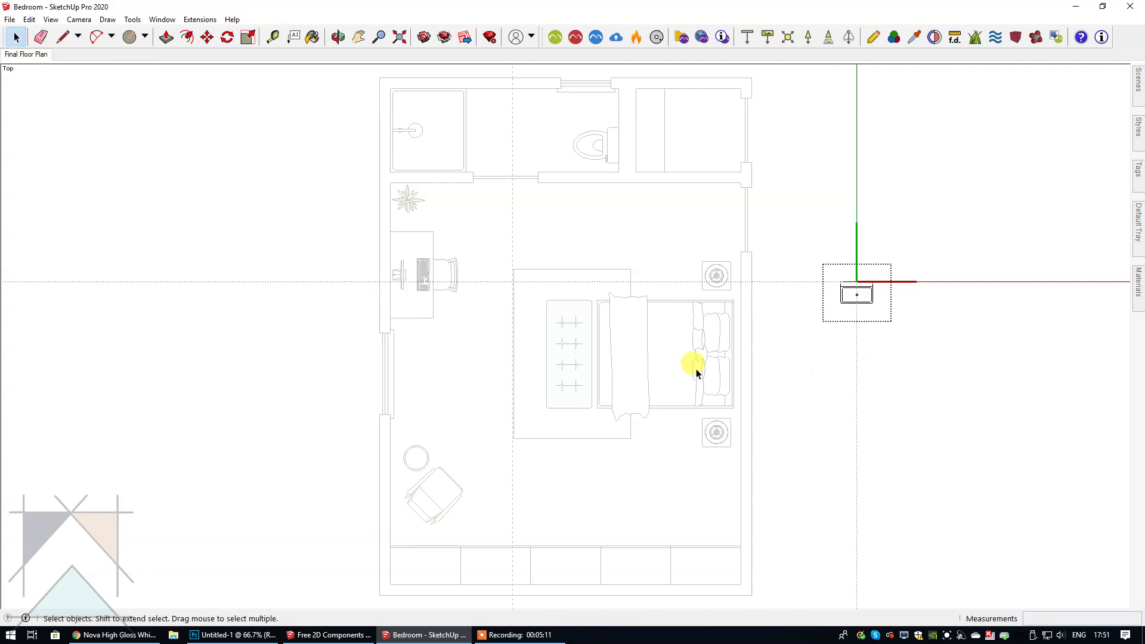
{"action": "left_click", "coordinate": [885, 406]}
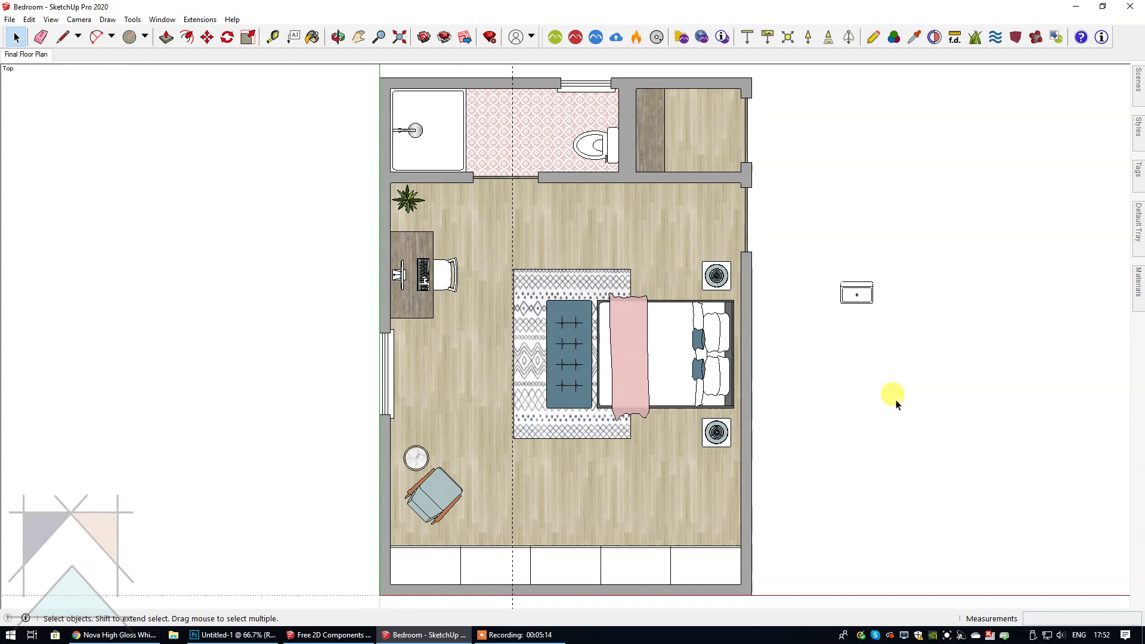
{"action": "scroll", "coordinate": [898, 376], "scroll_direction": "up", "scroll_amount": 2}
{"action": "scroll", "coordinate": [904, 356], "scroll_direction": "up", "scroll_amount": 3}
{"action": "left_click", "coordinate": [359, 37]}
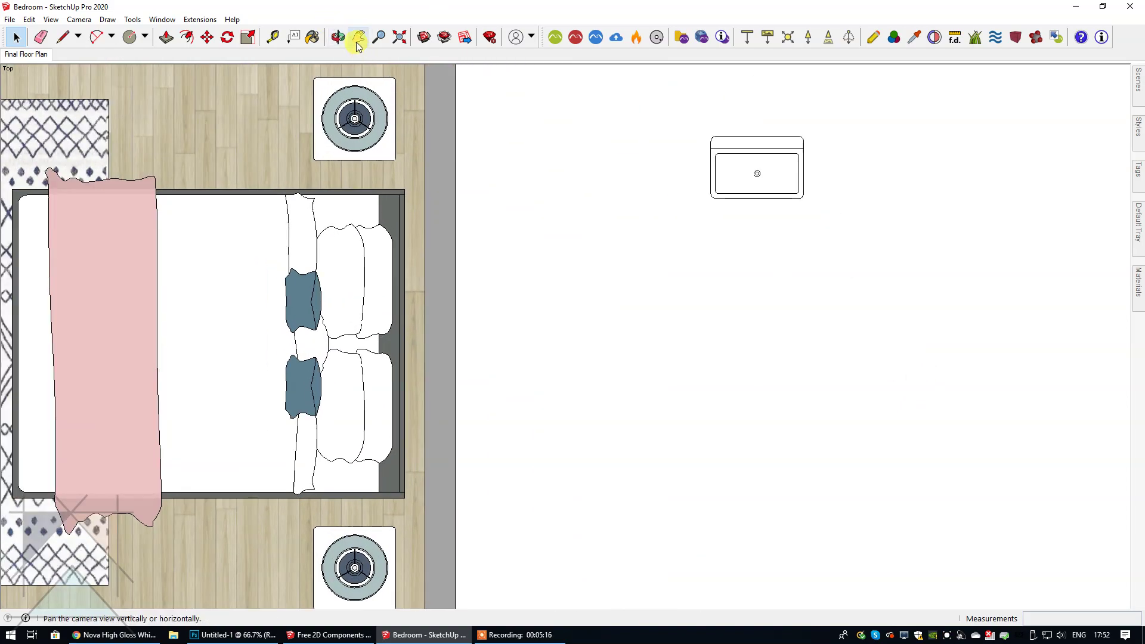
{"action": "left_click_drag", "start_coordinate": [480, 224], "coordinate": [311, 434]}
Measure across the sink to confirm its 450 mm width, then bring the product page back up.
{"action": "left_click", "coordinate": [273, 37]}
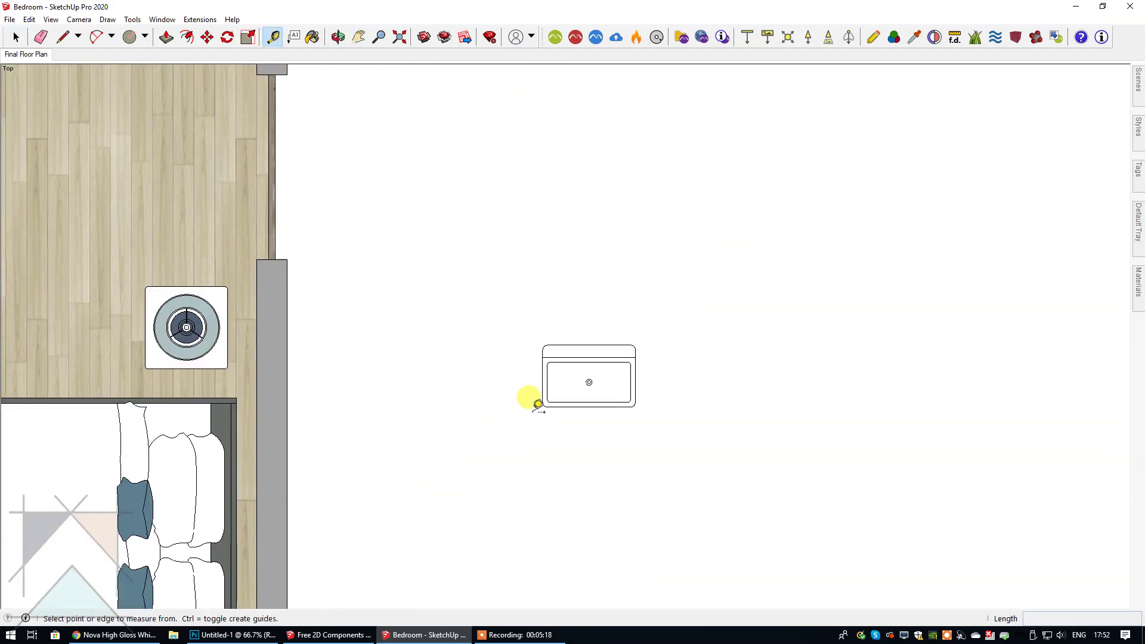
{"action": "left_click", "coordinate": [543, 369]}
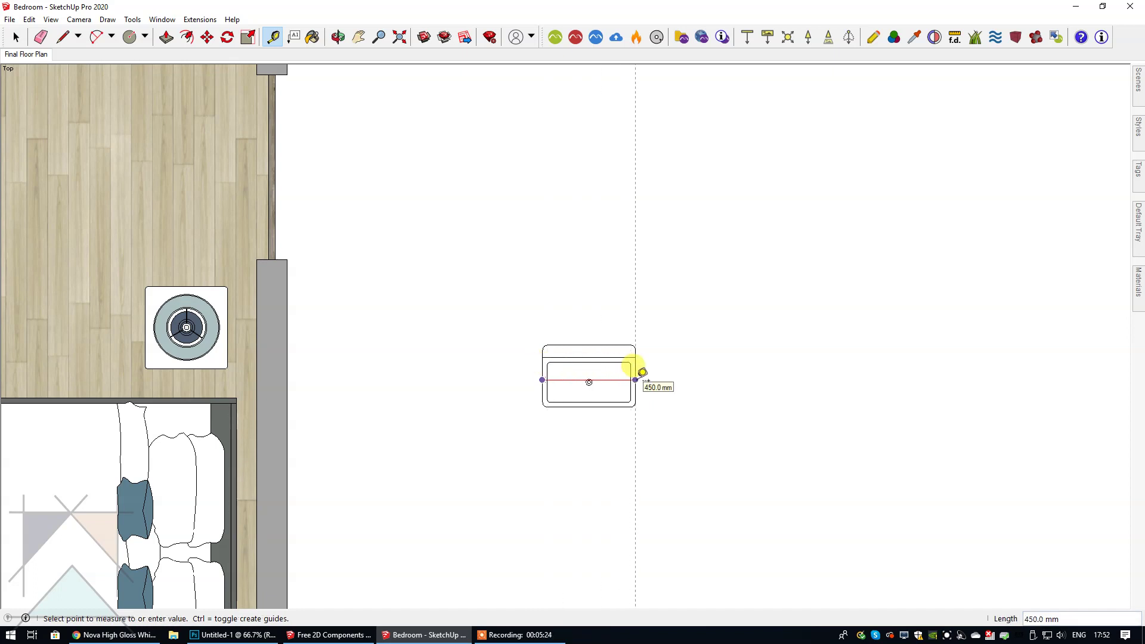
{"action": "key", "text": "Escape"}
{"action": "left_click", "coordinate": [589, 345]}
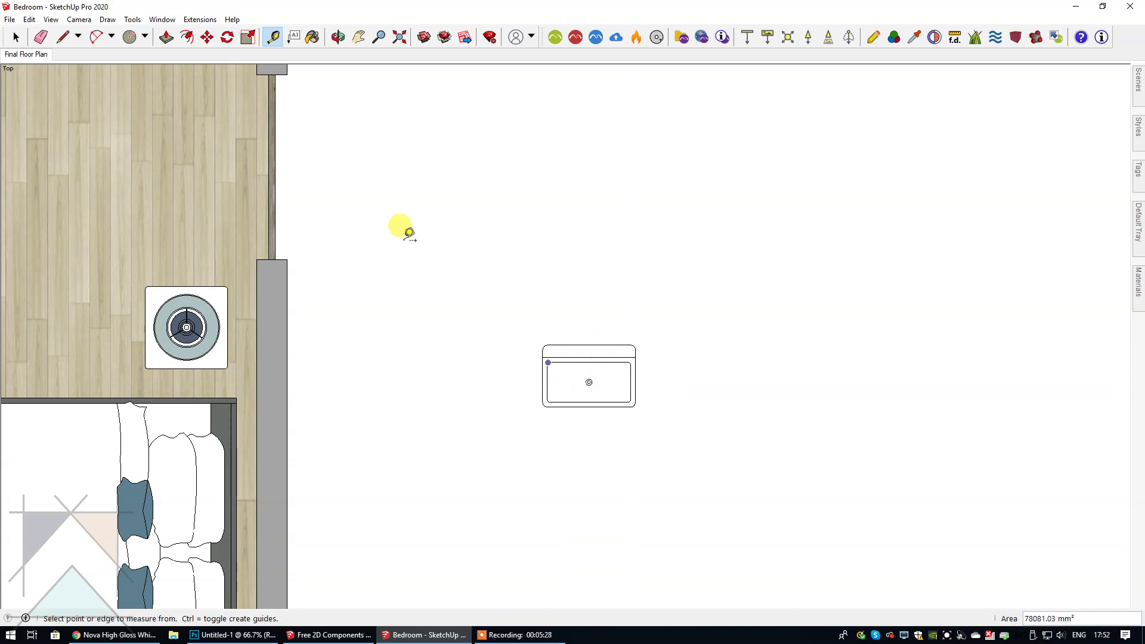
{"action": "left_click", "coordinate": [16, 37]}
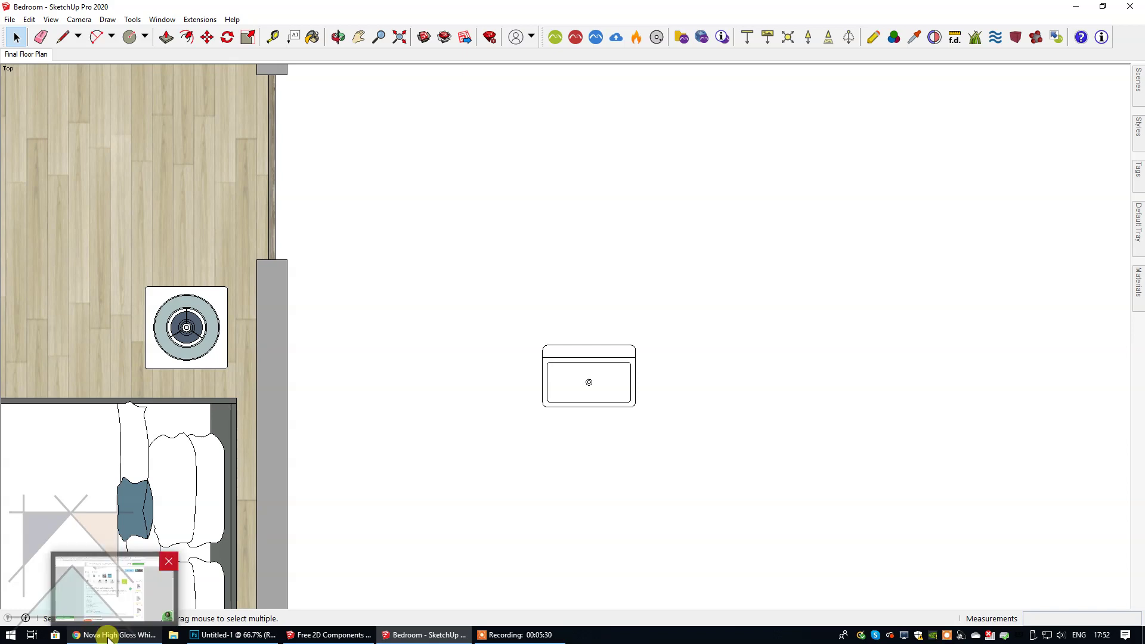
{"action": "left_click", "coordinate": [120, 602]}
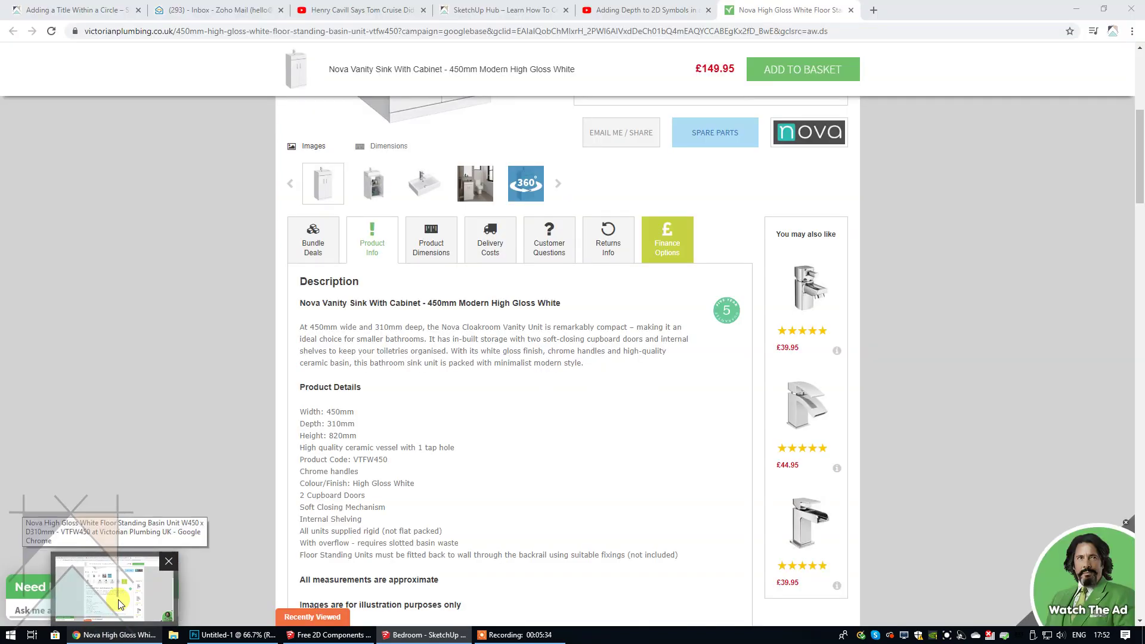
{"action": "key", "text": "alt+Tab"}
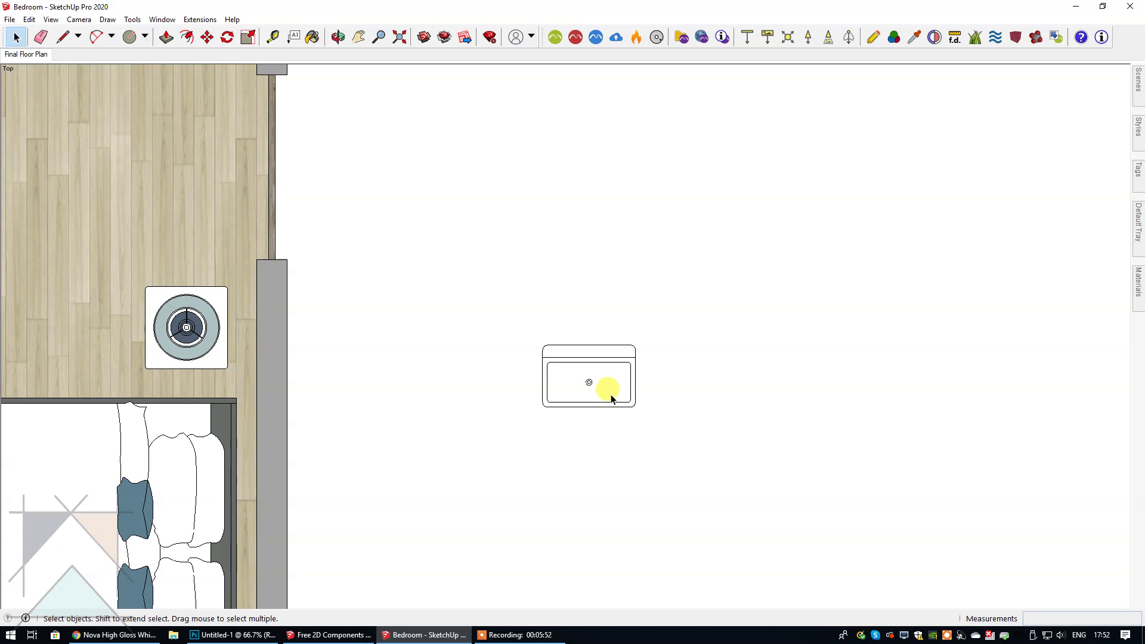
Place a Tape Measure guide 310 mm below the sink's top edge.
{"action": "scroll", "coordinate": [614, 397], "scroll_direction": "up", "scroll_amount": 3}
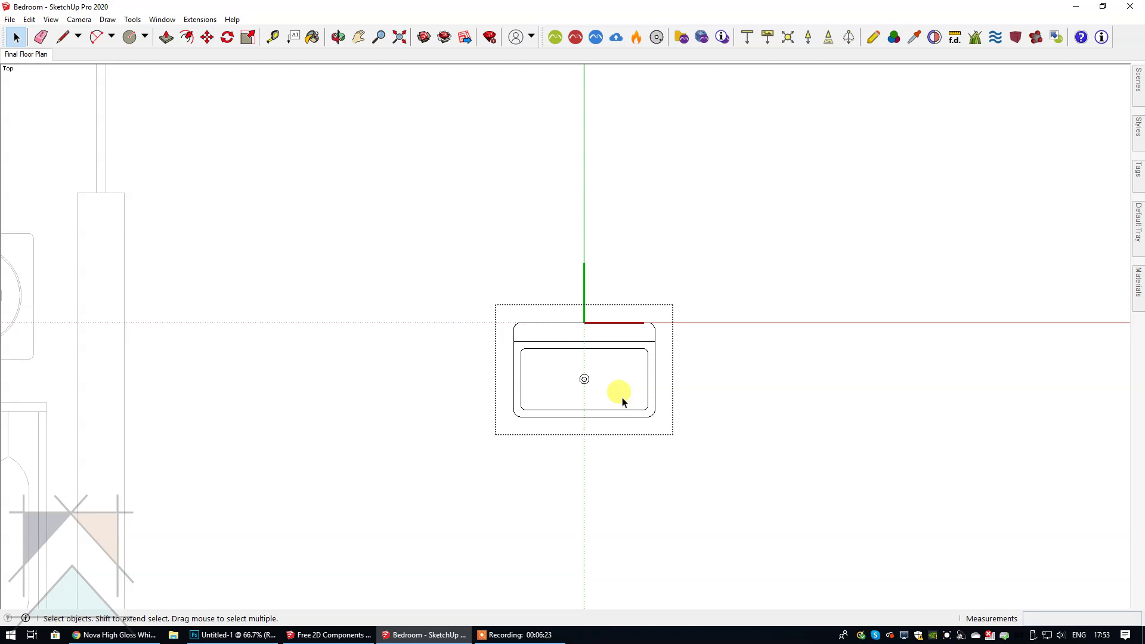
{"action": "left_click", "coordinate": [272, 37]}
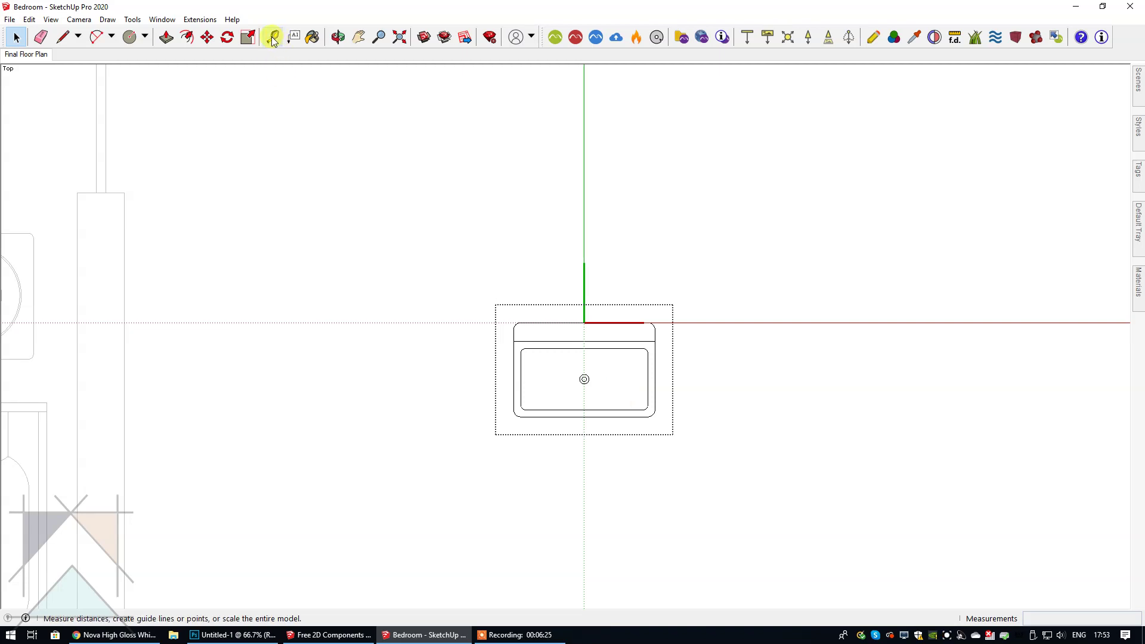
{"action": "scroll", "coordinate": [554, 388], "scroll_direction": "up", "scroll_amount": 5}
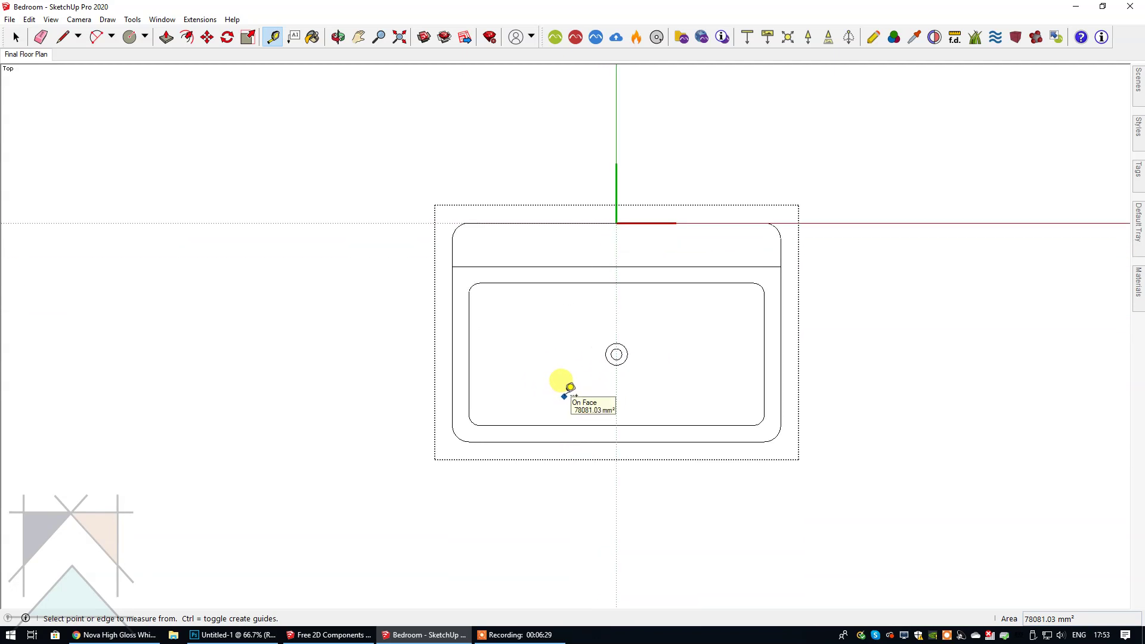
{"action": "scroll", "coordinate": [564, 389], "scroll_direction": "up", "scroll_amount": 1}
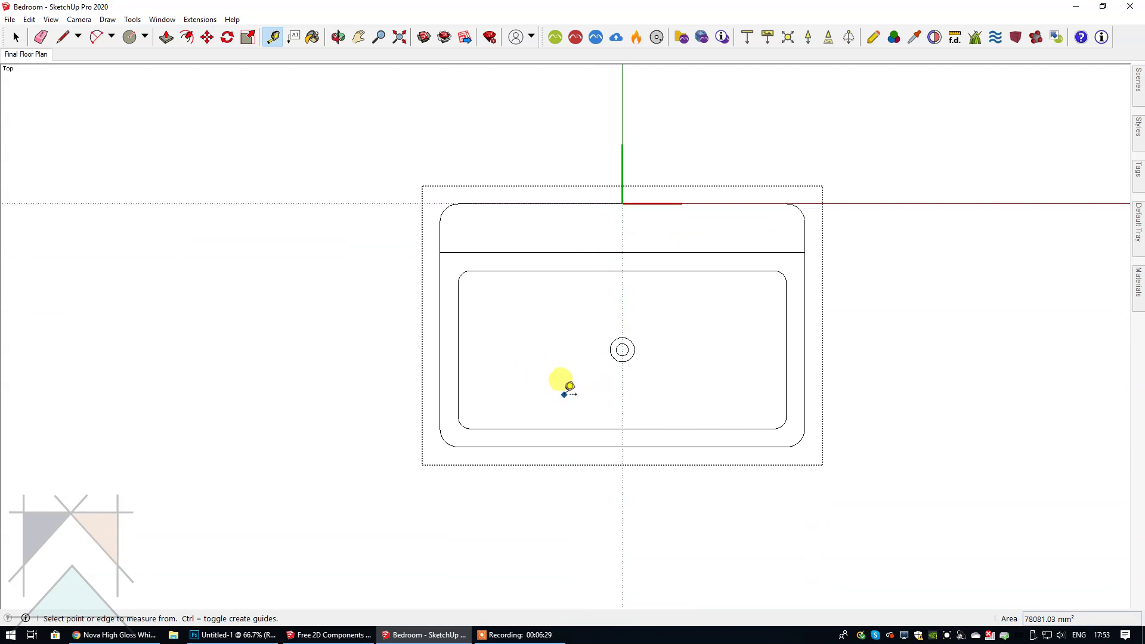
{"action": "left_click", "coordinate": [563, 203]}
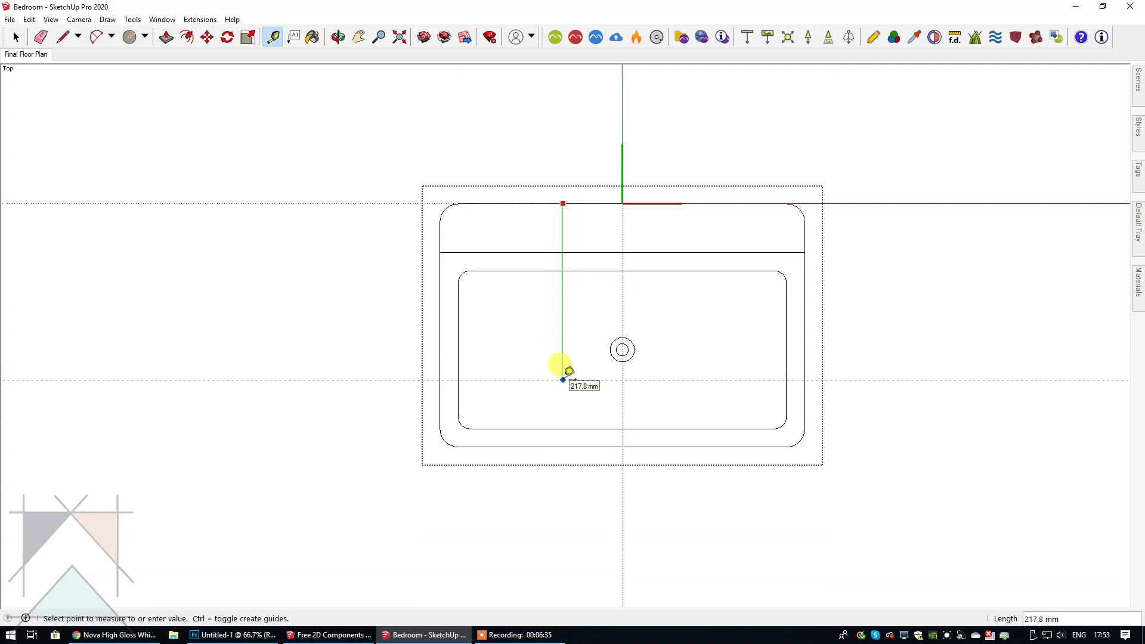
{"action": "type", "text": "310"}
{"action": "key", "text": "Return"}
{"action": "left_click", "coordinate": [16, 36]}
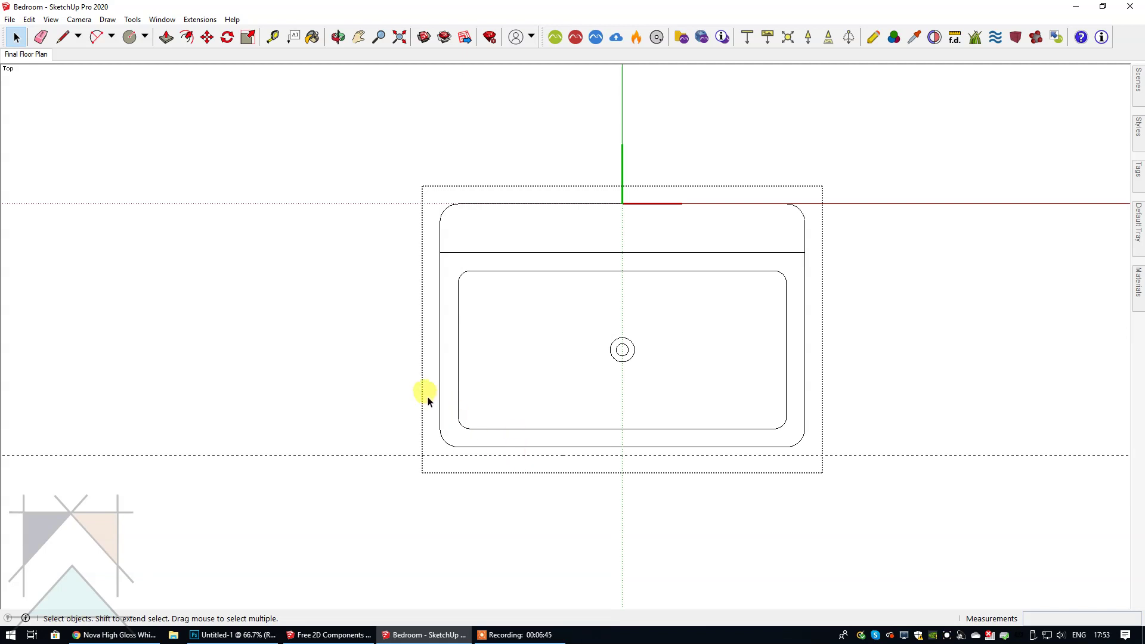
Window-select the lower curved edges of the sink rim and basin.
{"action": "left_click_drag", "start_coordinate": [428, 397], "coordinate": [835, 467]}
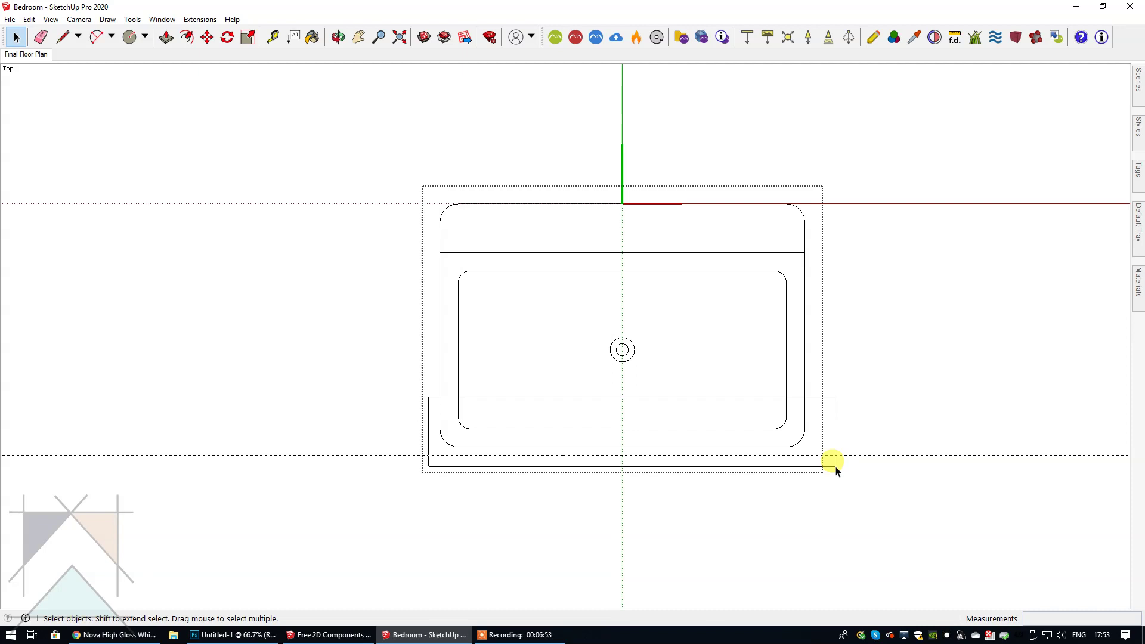
{"action": "left_click_drag", "start_coordinate": [836, 470], "coordinate": [835, 468]}
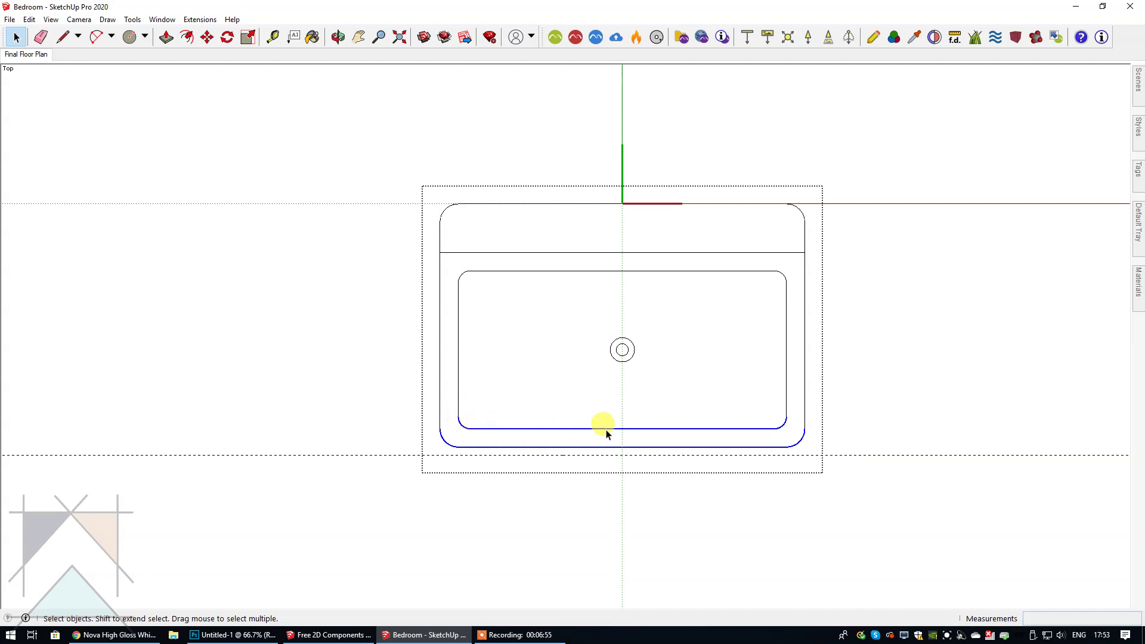
{"action": "left_click_drag", "start_coordinate": [430, 397], "coordinate": [823, 486]}
{"action": "left_click", "coordinate": [208, 39]}
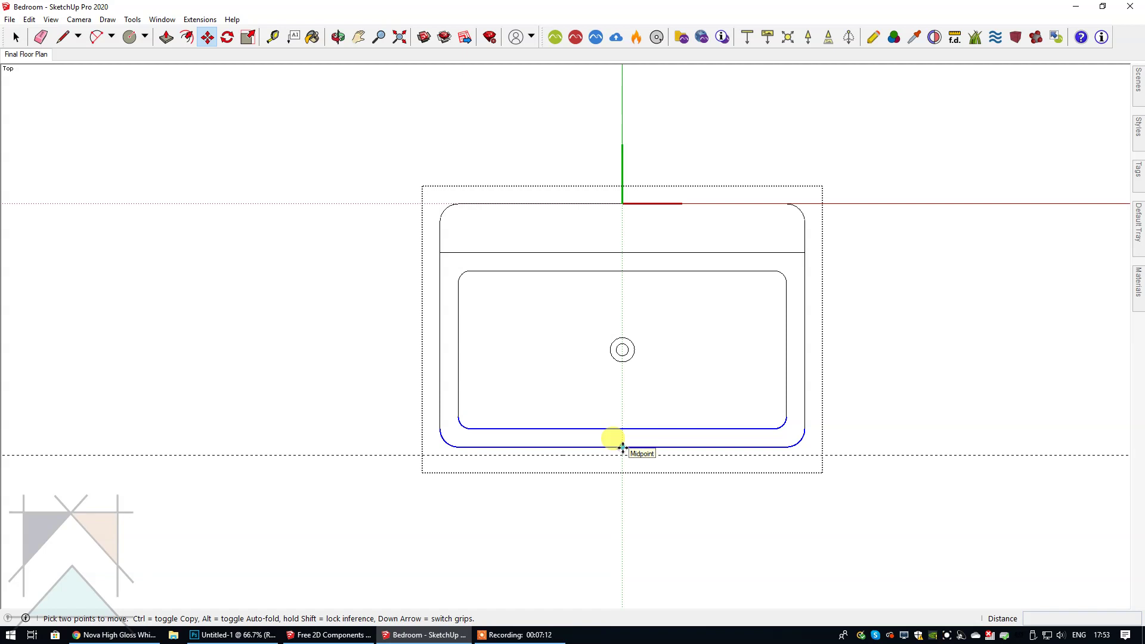
Move the sink's lower edges down onto the 310 mm guide line.
{"action": "left_click", "coordinate": [622, 447]}
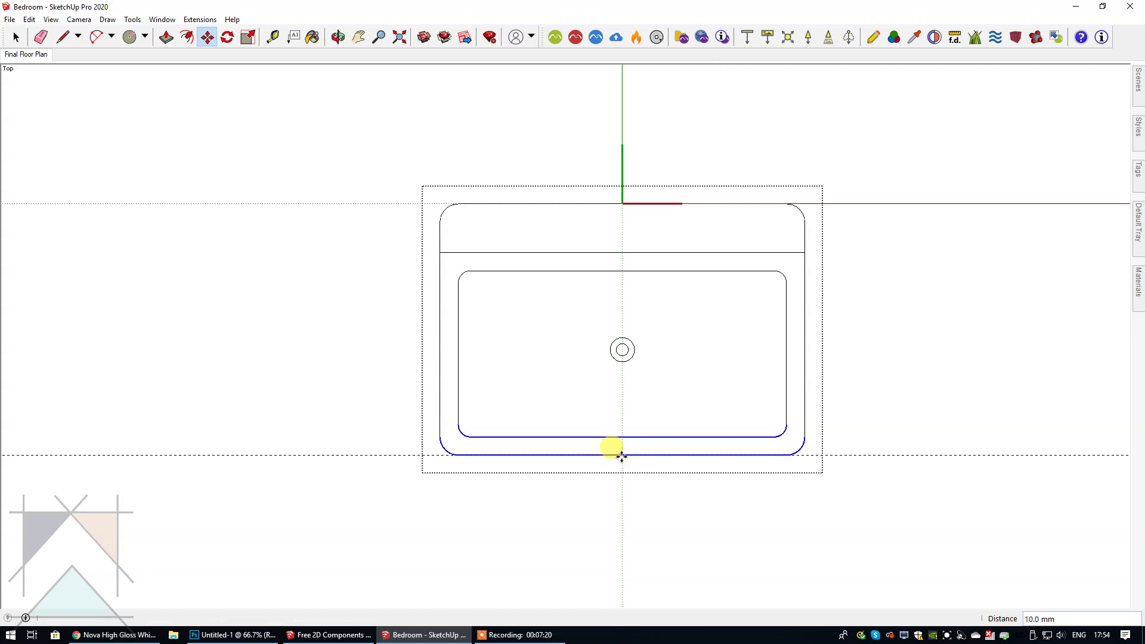
{"action": "left_click", "coordinate": [16, 37]}
{"action": "left_click", "coordinate": [215, 171]}
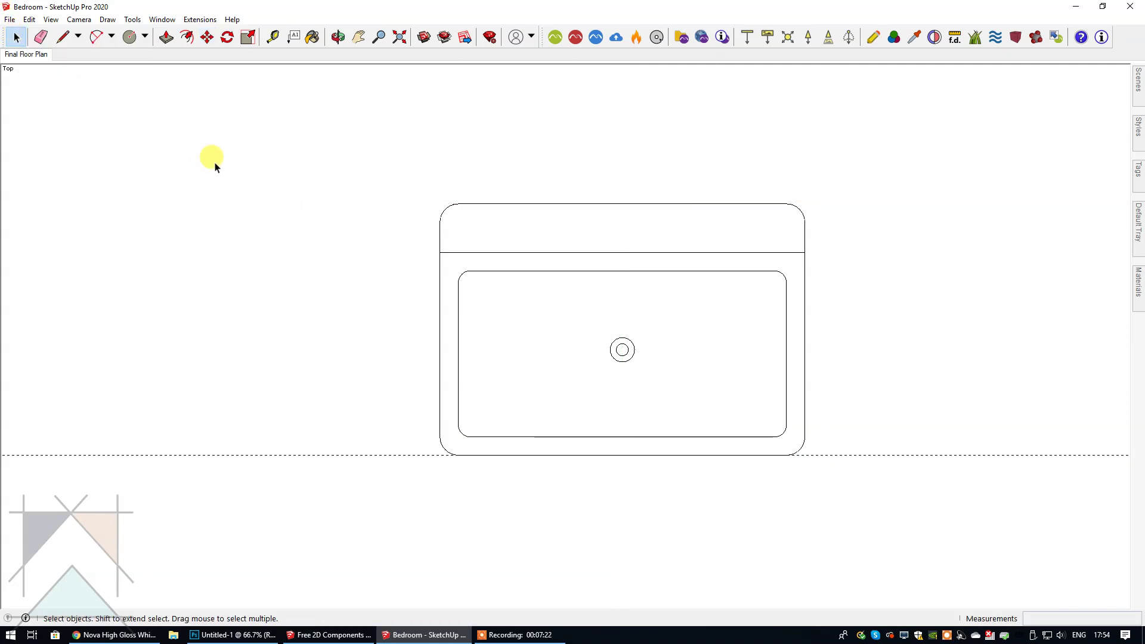
Measure the reshaped sink to confirm 310 mm depth and 450 mm width.
{"action": "left_click", "coordinate": [273, 37]}
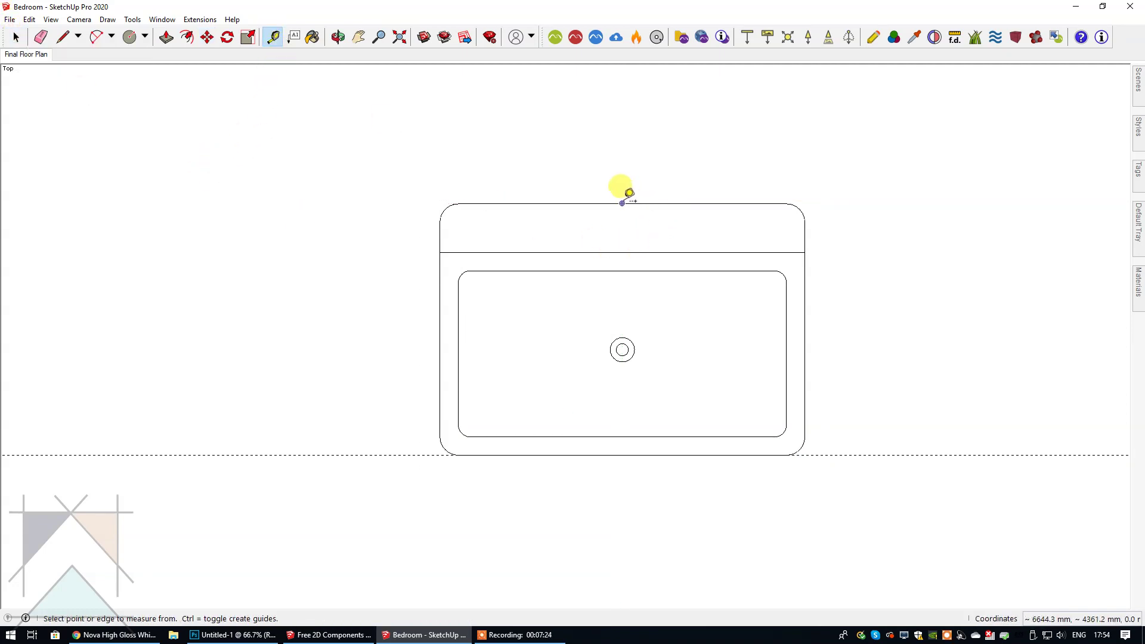
{"action": "left_click", "coordinate": [623, 204]}
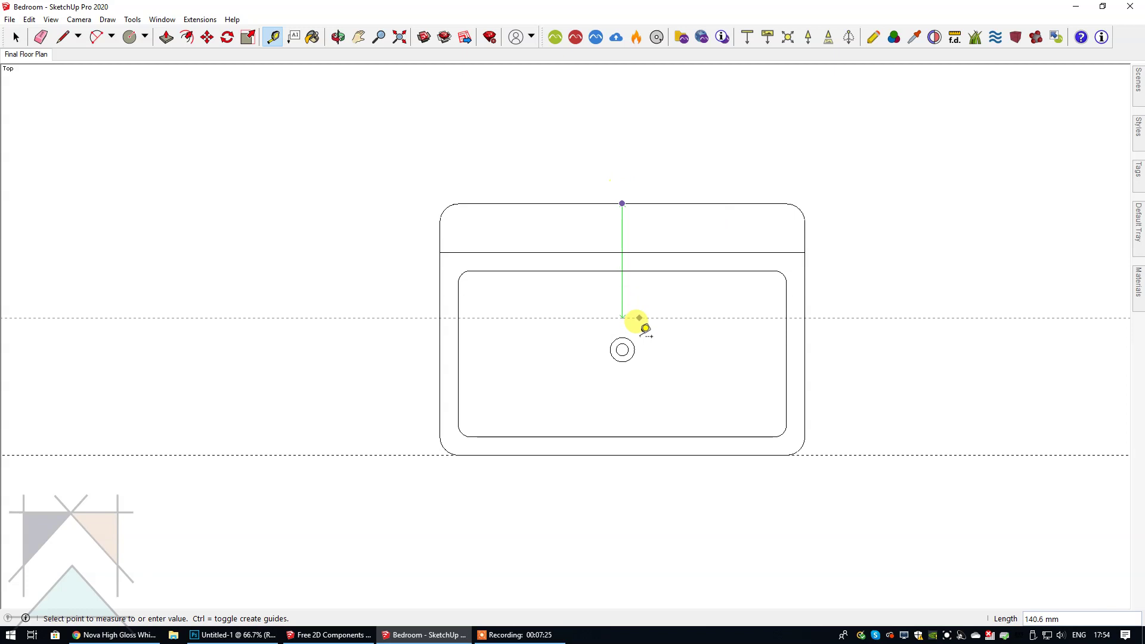
{"action": "left_click", "coordinate": [624, 450]}
{"action": "left_click", "coordinate": [440, 344]}
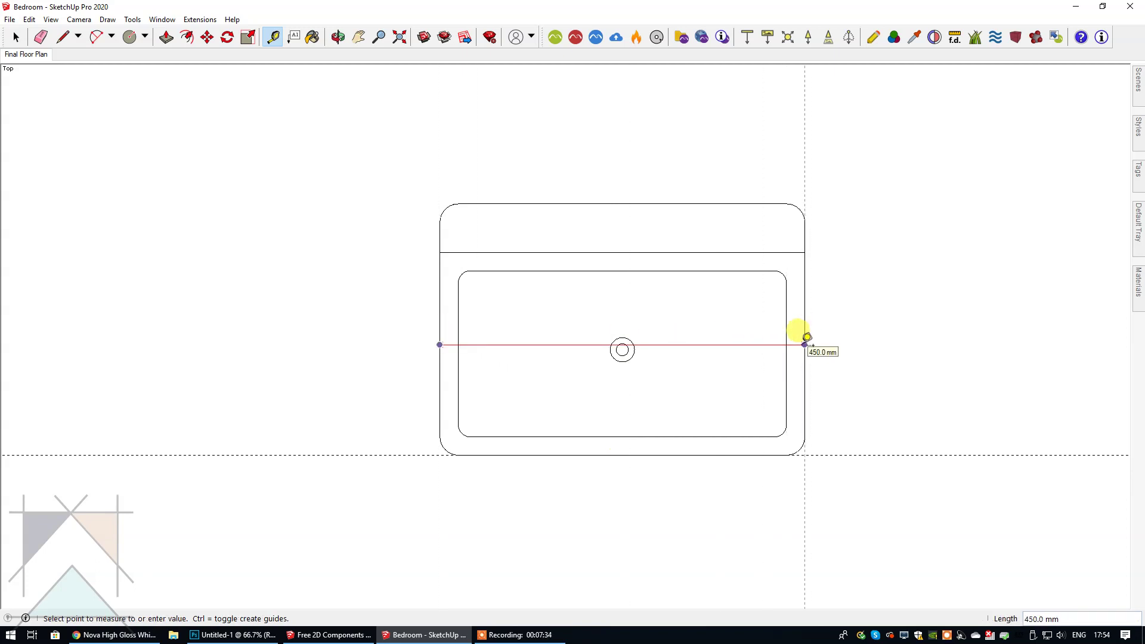
{"action": "left_click", "coordinate": [805, 344]}
{"action": "left_click", "coordinate": [15, 37]}
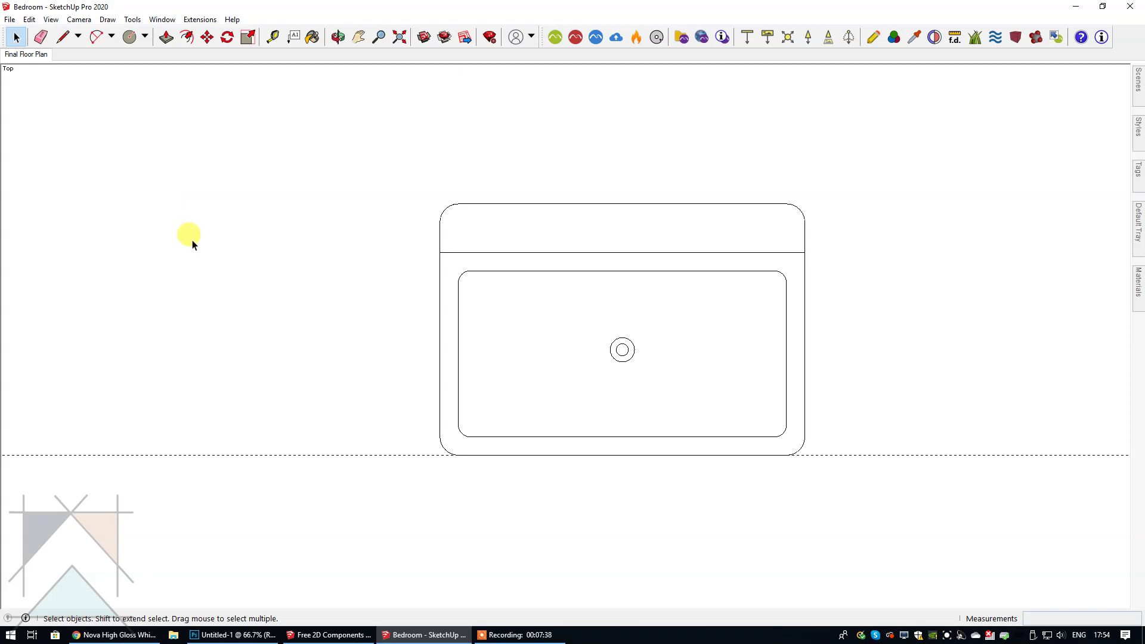
Check the product page dimensions, return to the Bedroom model and select the sink symbol.
{"action": "mouse_move", "coordinate": [107, 639]}
{"action": "left_click", "coordinate": [109, 614]}
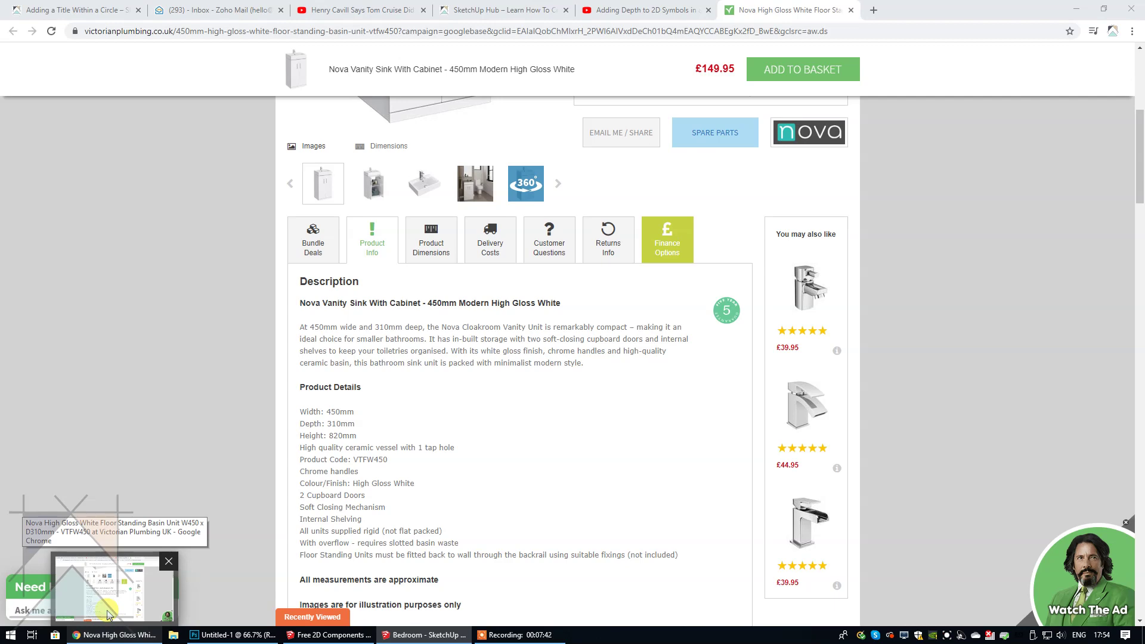
{"action": "key", "text": "alt+Tab"}
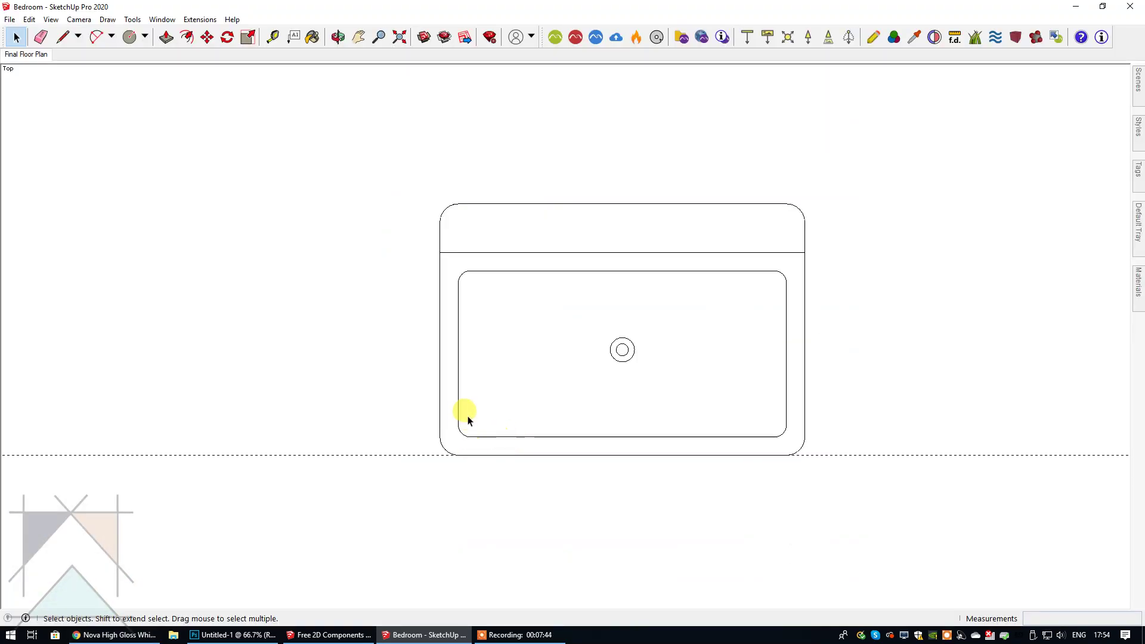
{"action": "left_click", "coordinate": [453, 413]}
Inspect the sink component, then zoom out and pan until the Bedroom floor plan appears beside it.
{"action": "double_click", "coordinate": [453, 414]}
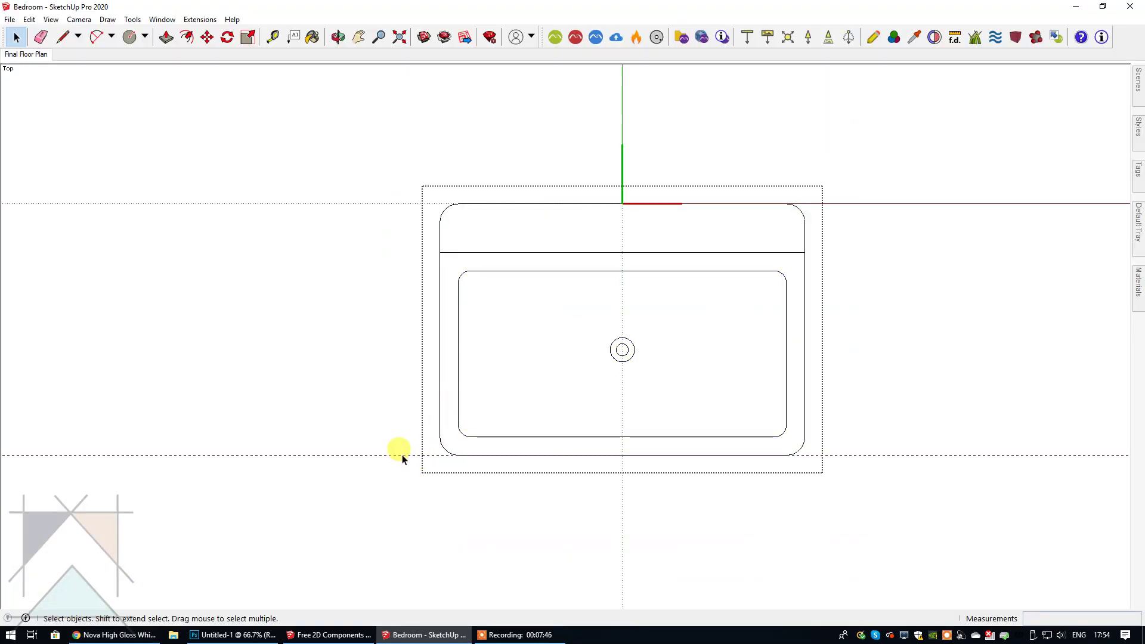
{"action": "left_click", "coordinate": [225, 330]}
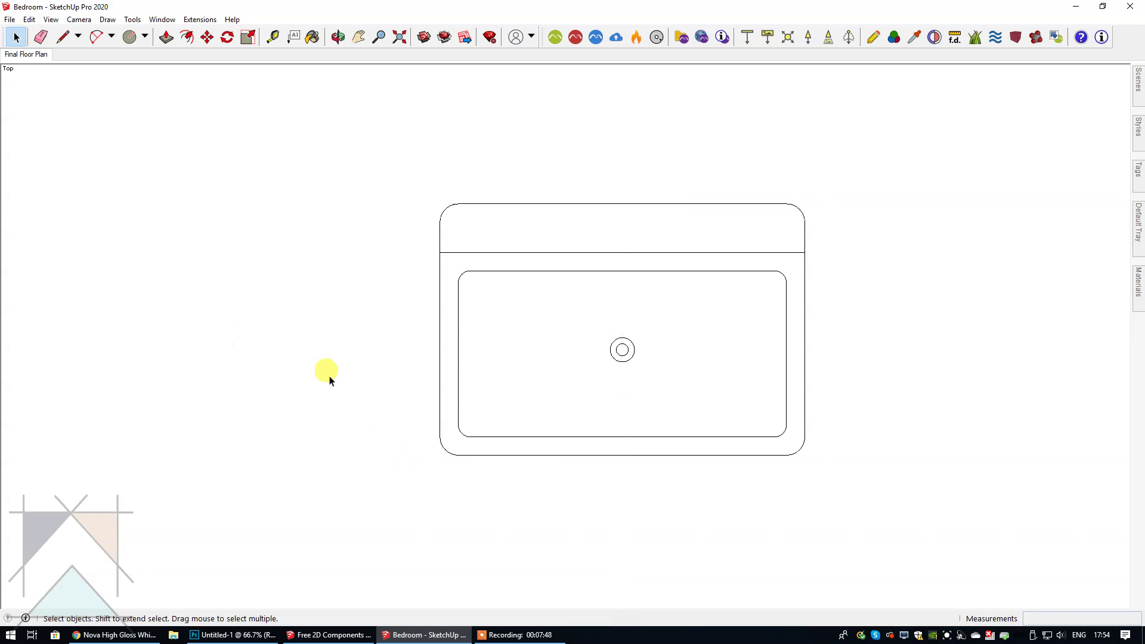
{"action": "scroll", "coordinate": [361, 387], "scroll_direction": "down", "scroll_amount": 3}
{"action": "scroll", "coordinate": [360, 386], "scroll_direction": "down", "scroll_amount": 5}
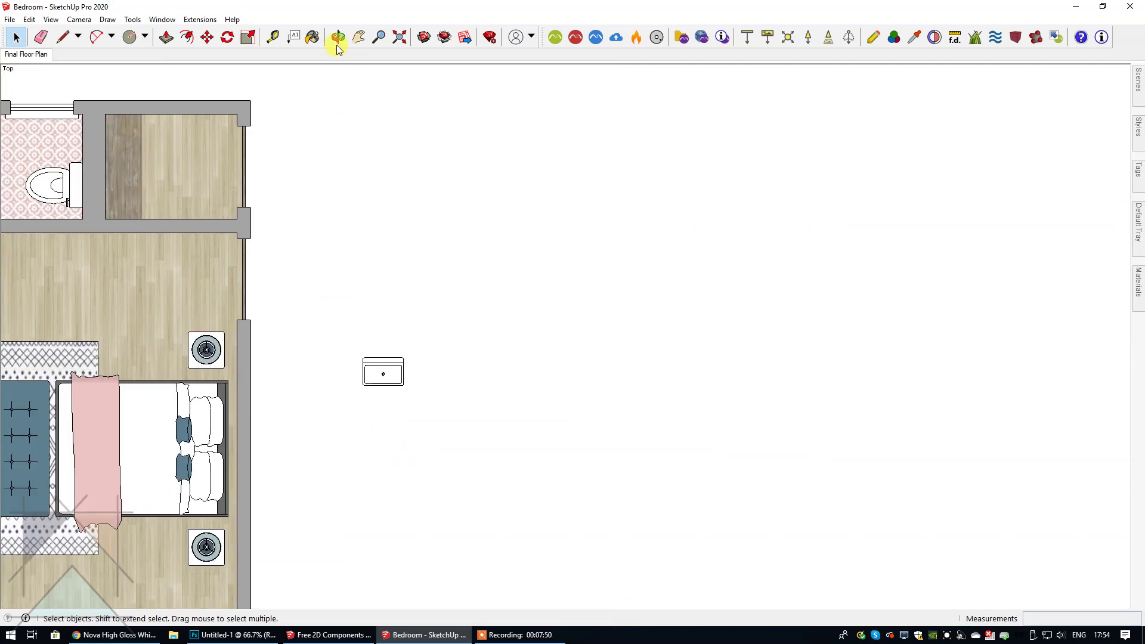
{"action": "left_click", "coordinate": [358, 37]}
{"action": "left_click_drag", "start_coordinate": [354, 149], "coordinate": [683, 164]}
{"action": "left_click_drag", "start_coordinate": [334, 122], "coordinate": [389, 123]}
{"action": "left_click", "coordinate": [16, 37]}
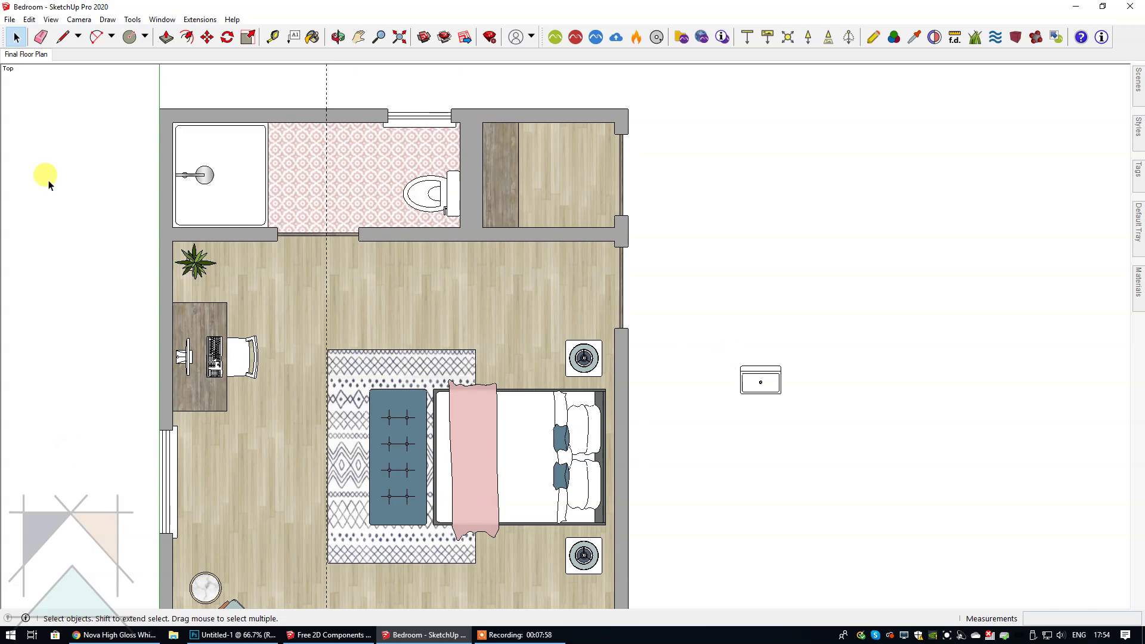
Move the sink symbol by its edge against the bathroom's top wall.
{"action": "left_click", "coordinate": [747, 375]}
{"action": "left_click", "coordinate": [207, 37]}
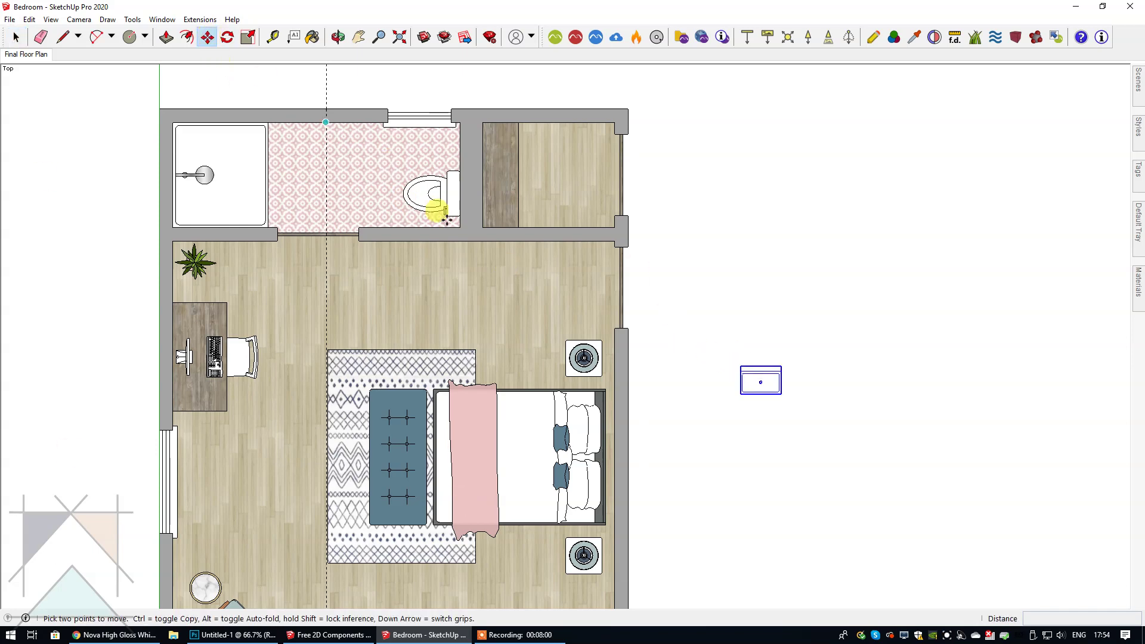
{"action": "left_click", "coordinate": [750, 365]}
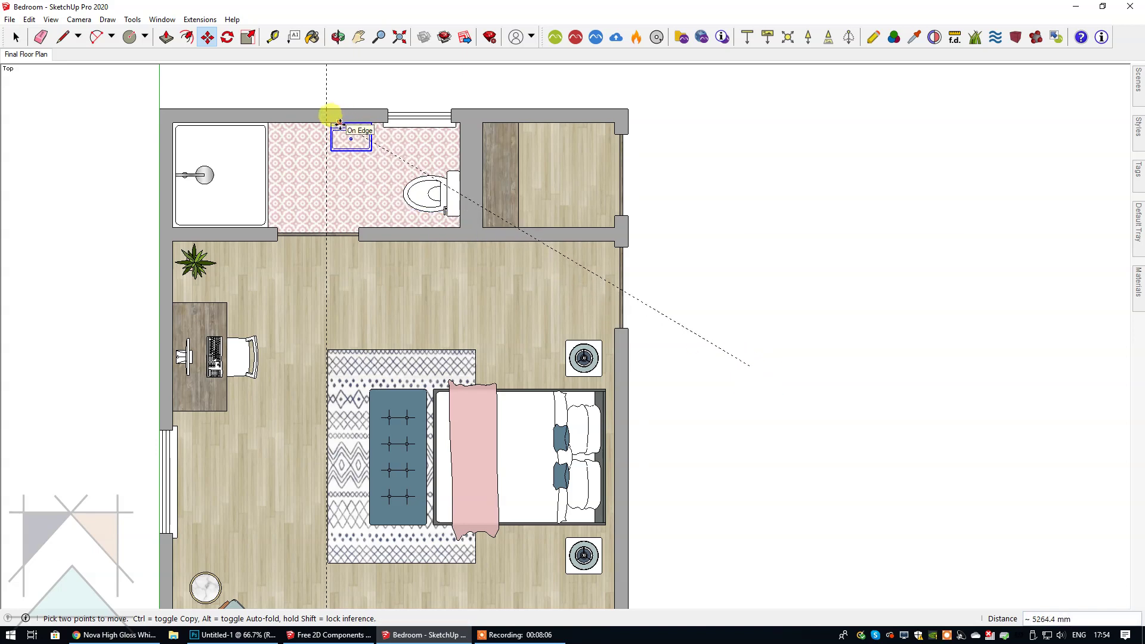
{"action": "left_click", "coordinate": [339, 123]}
Zoom in on the bathroom and move the sink so its left midpoint sits on the dashed guide.
{"action": "left_click", "coordinate": [359, 37]}
{"action": "left_click_drag", "start_coordinate": [371, 145], "coordinate": [608, 351]}
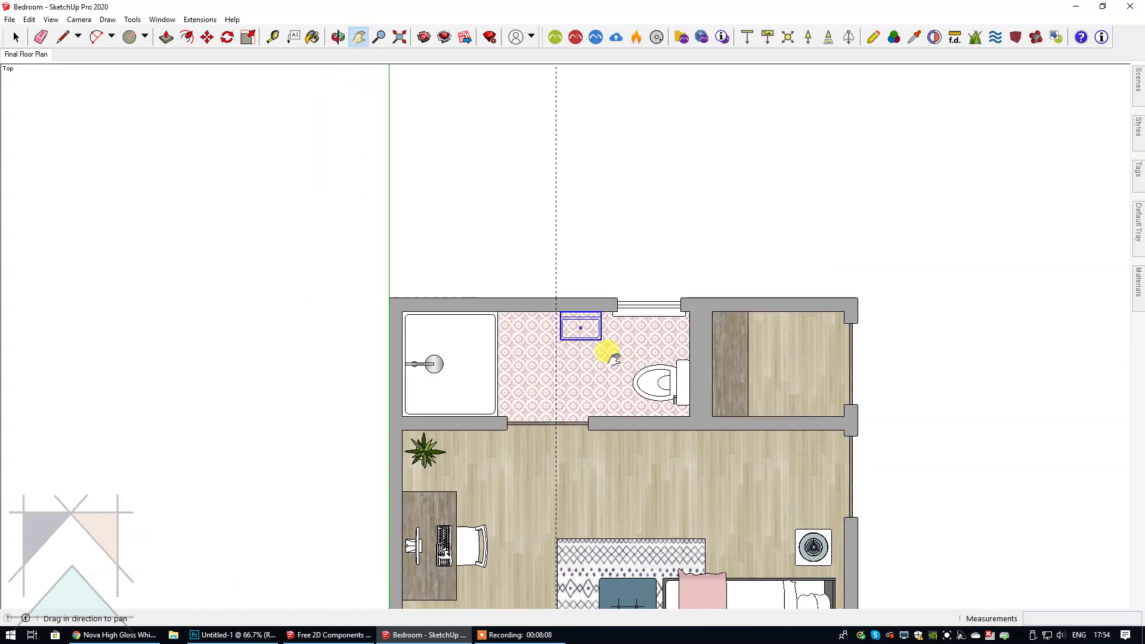
{"action": "scroll", "coordinate": [588, 330], "scroll_direction": "up", "scroll_amount": 6}
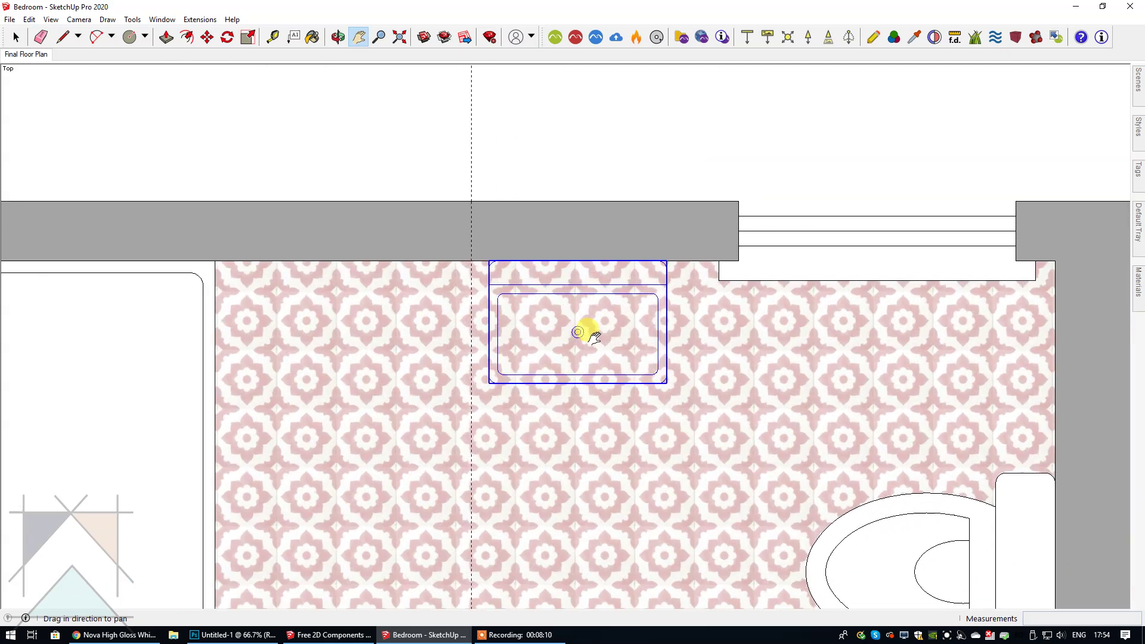
{"action": "scroll", "coordinate": [587, 331], "scroll_direction": "up", "scroll_amount": 2}
{"action": "left_click", "coordinate": [206, 37]}
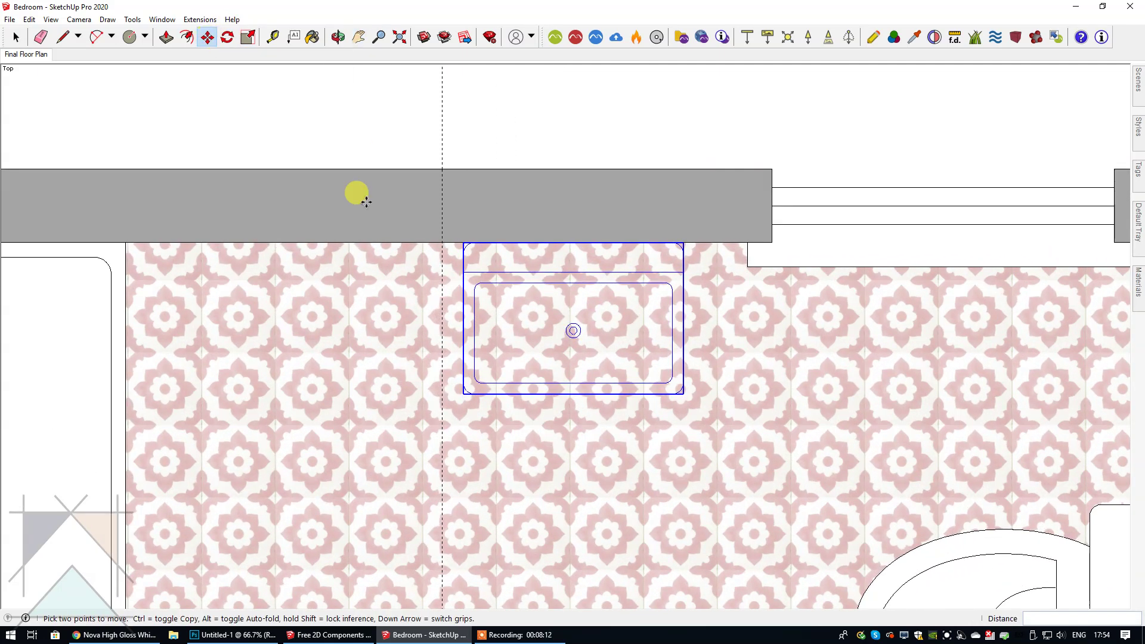
{"action": "left_click", "coordinate": [462, 327]}
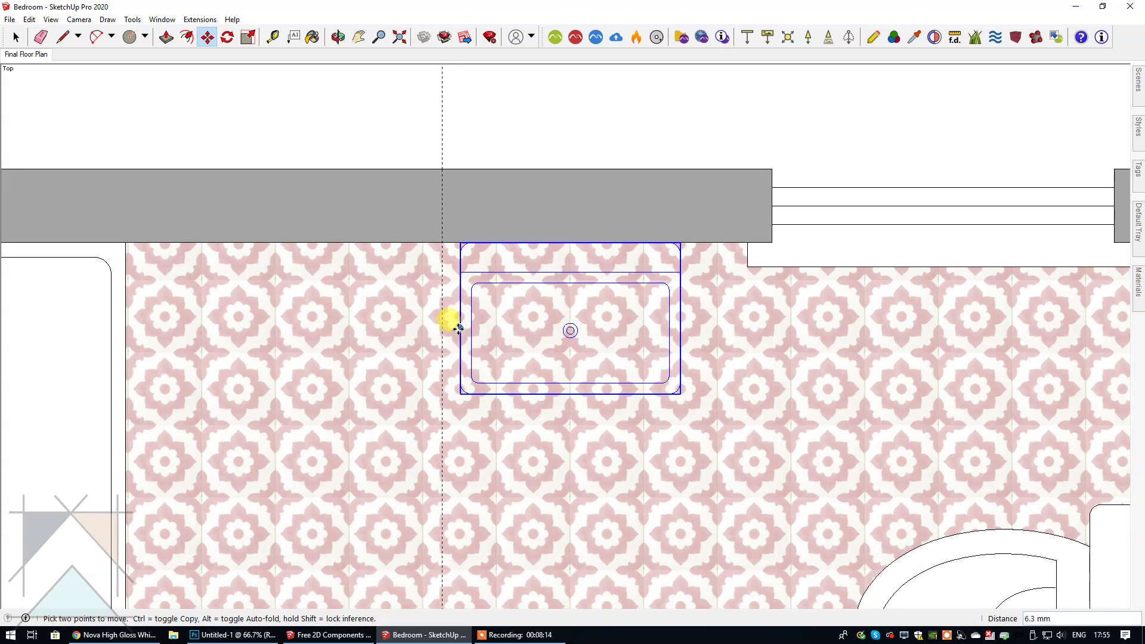
{"action": "left_click", "coordinate": [442, 326]}
{"action": "key", "text": "space"}
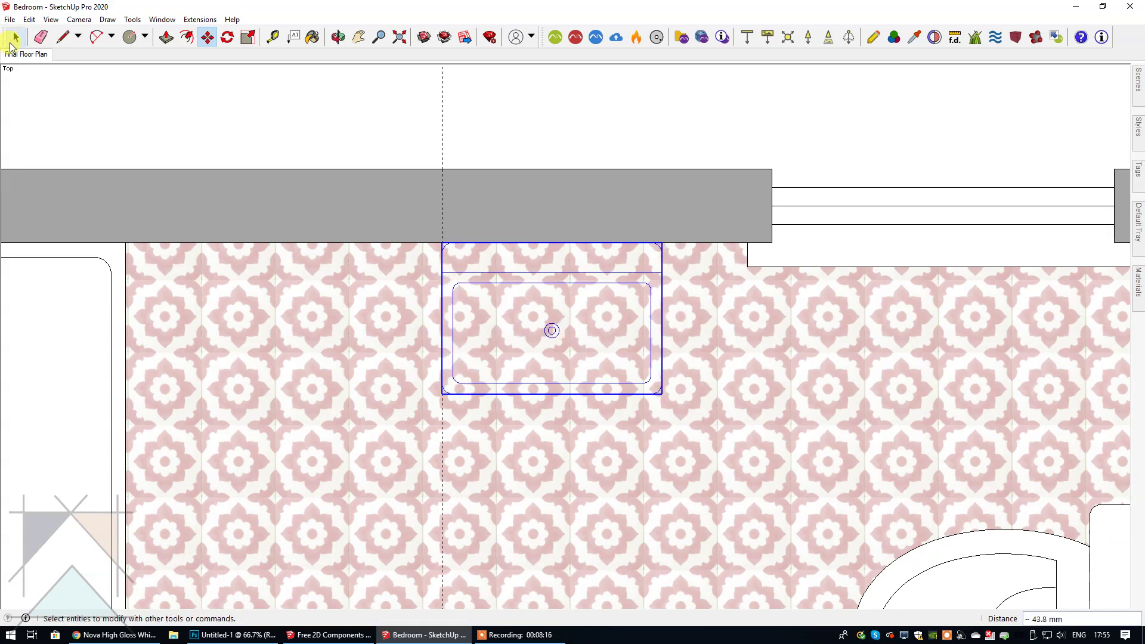
{"action": "left_click", "coordinate": [292, 131]}
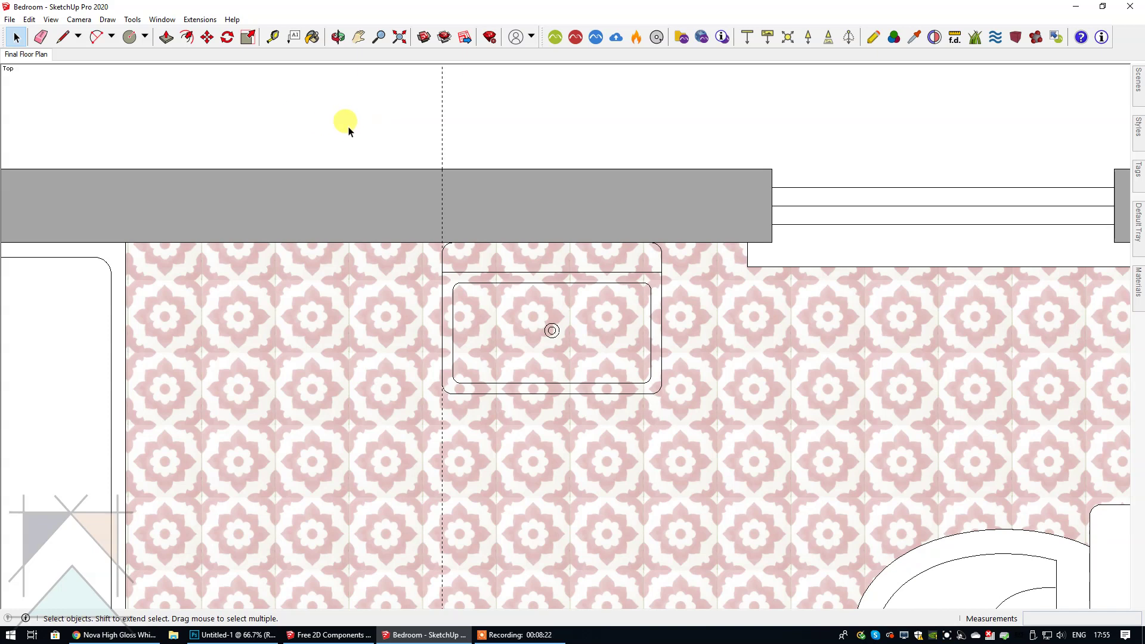
Explode the sink component beside the toilet into loose edges and faces.
{"action": "scroll", "coordinate": [462, 238], "scroll_direction": "up", "scroll_amount": 3}
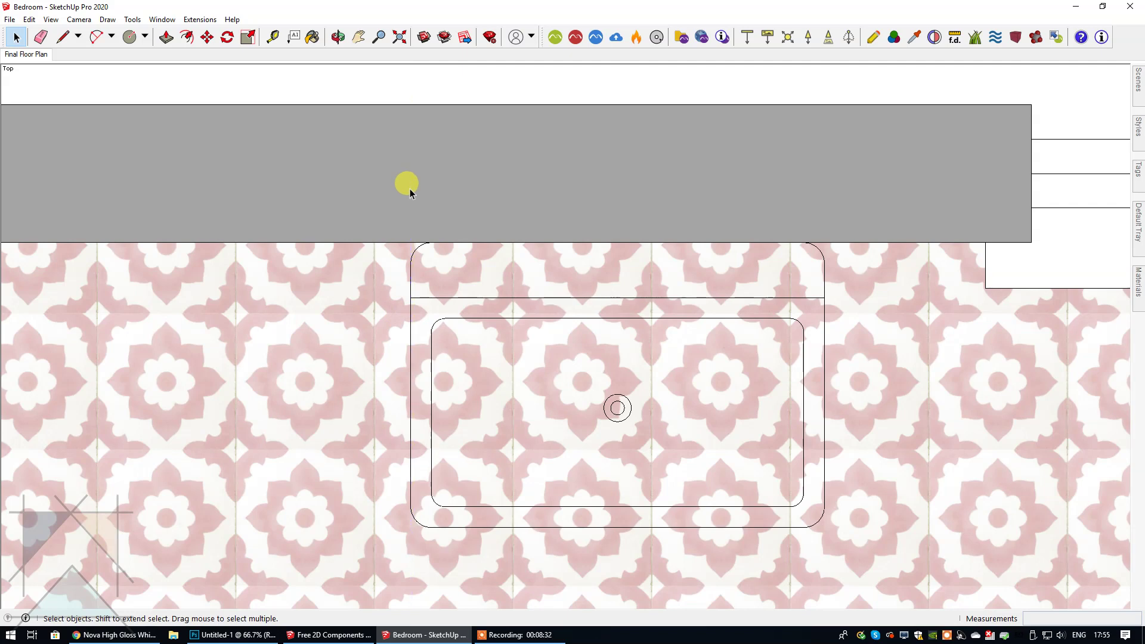
{"action": "left_click", "coordinate": [476, 266]}
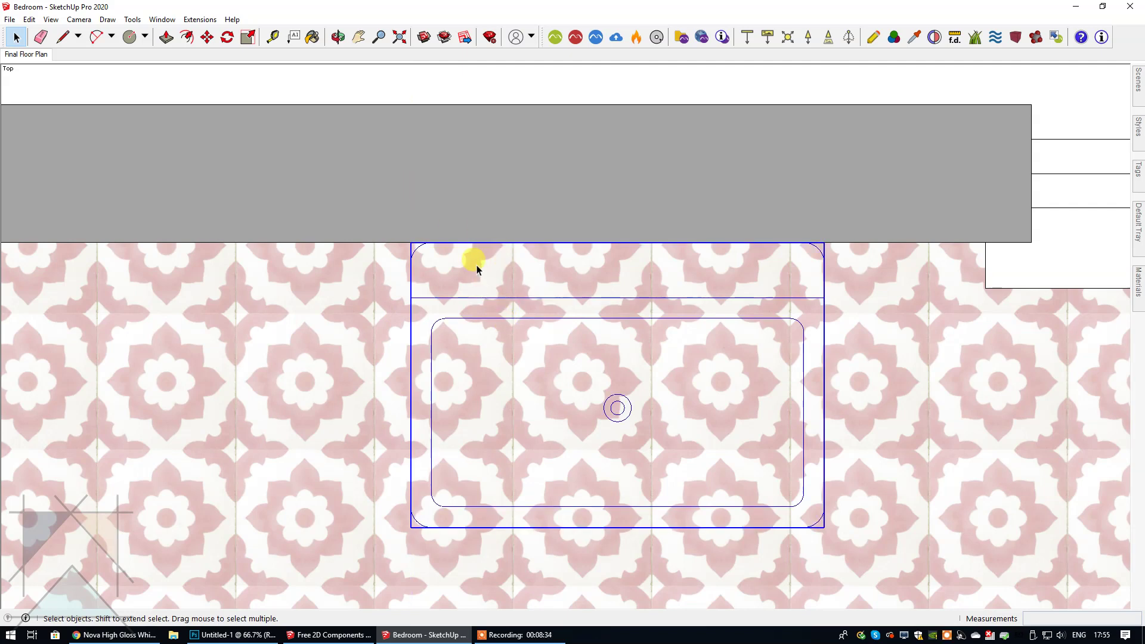
{"action": "right_click", "coordinate": [478, 267]}
{"action": "left_click", "coordinate": [525, 374]}
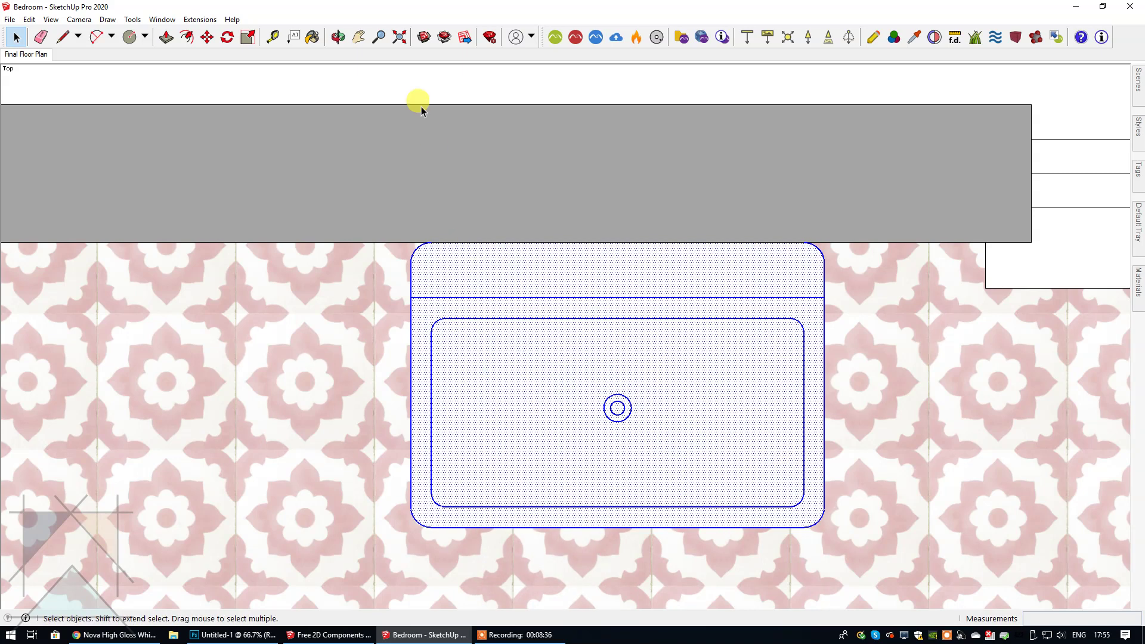
{"action": "left_click", "coordinate": [403, 87]}
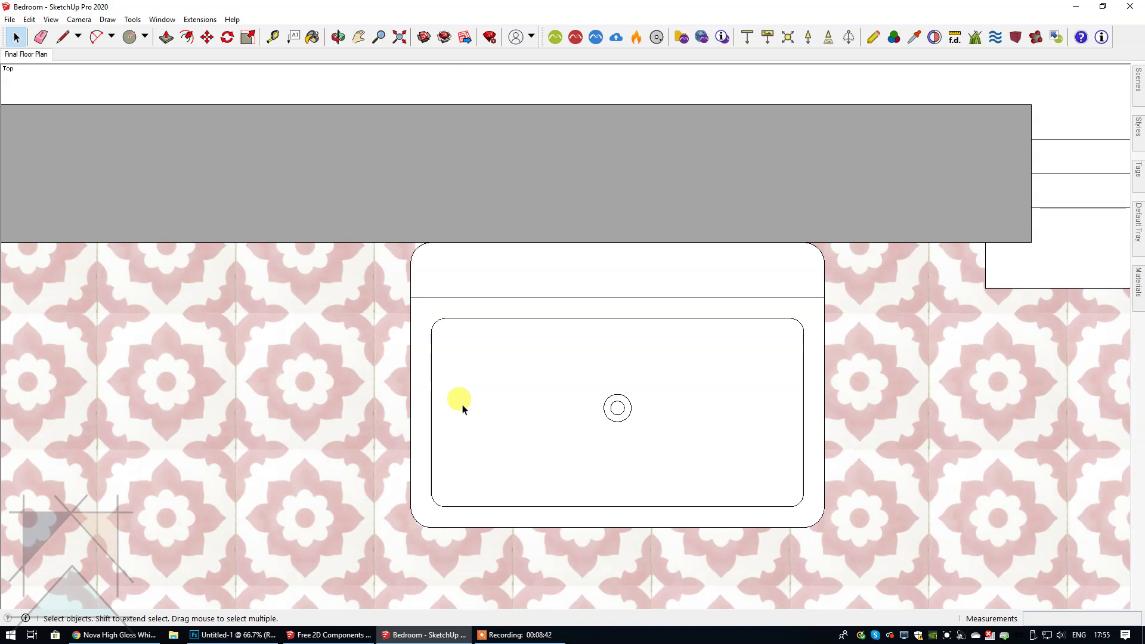
{"action": "scroll", "coordinate": [463, 409], "scroll_direction": "down", "scroll_amount": 3}
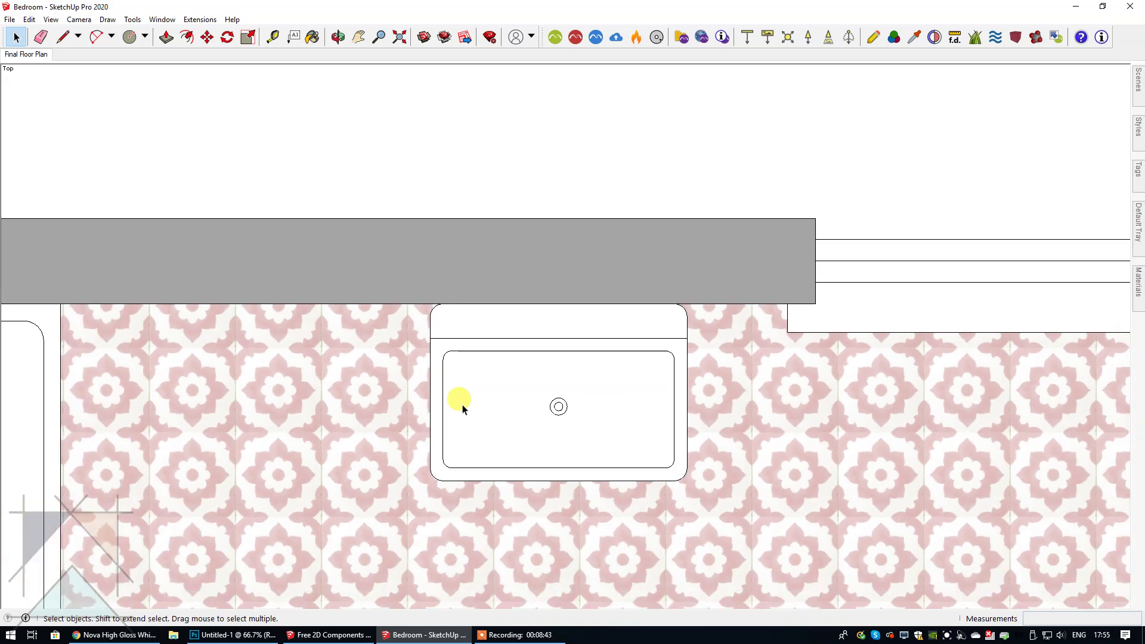
{"action": "left_click", "coordinate": [39, 54]}
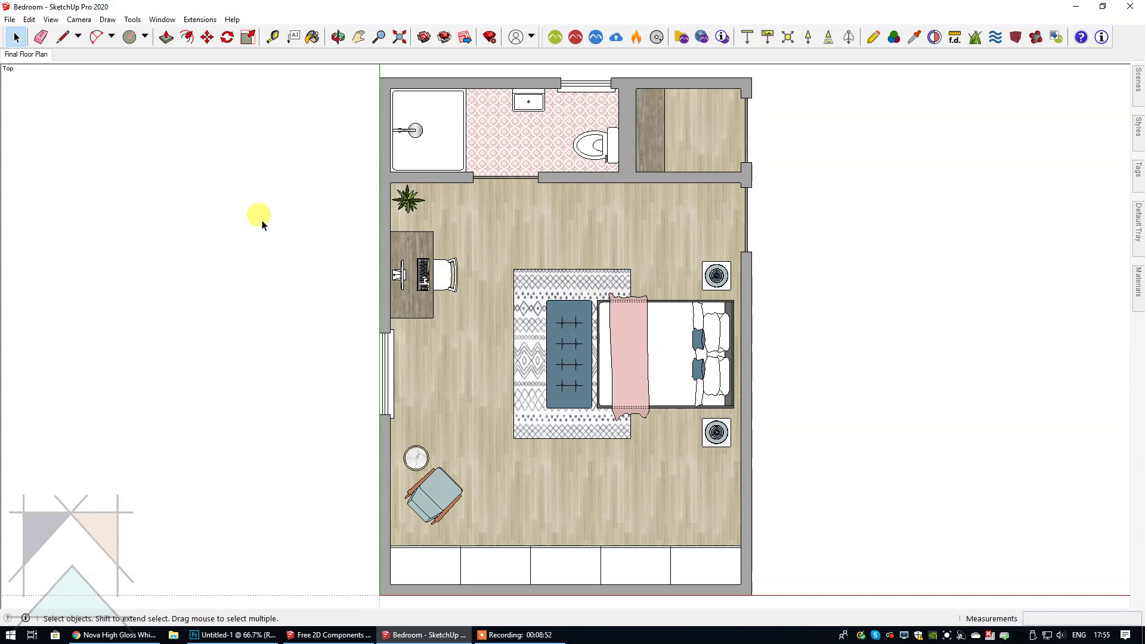
Turn off Show Hidden Geometry and update the Final Floor Plan scene to the current view.
{"action": "left_click", "coordinate": [50, 19]}
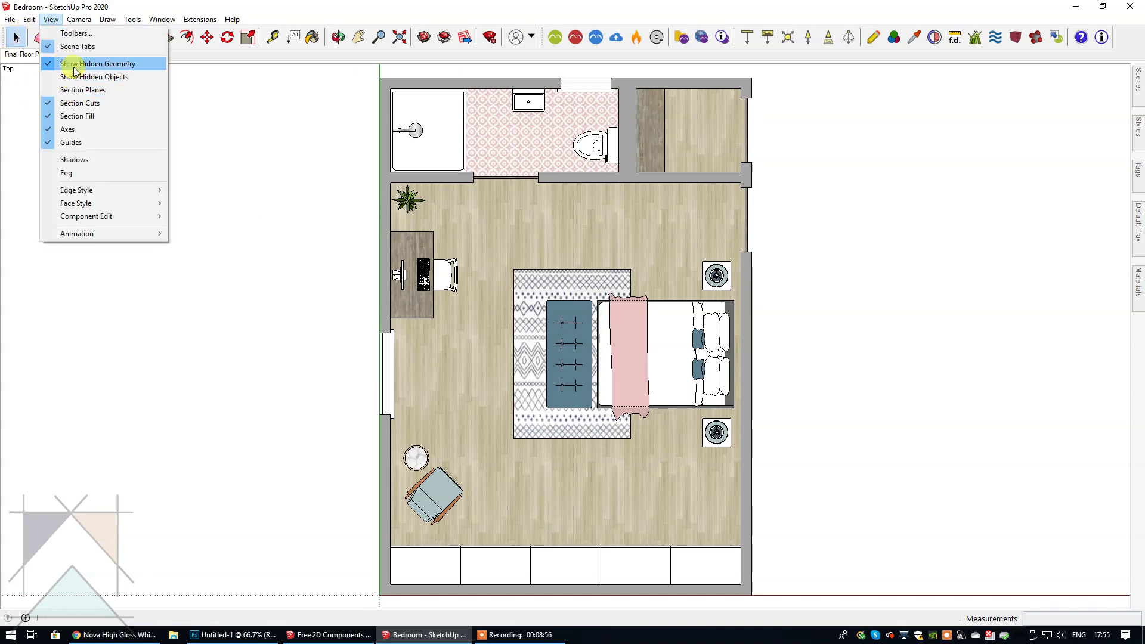
{"action": "left_click", "coordinate": [73, 64]}
{"action": "right_click", "coordinate": [24, 55]}
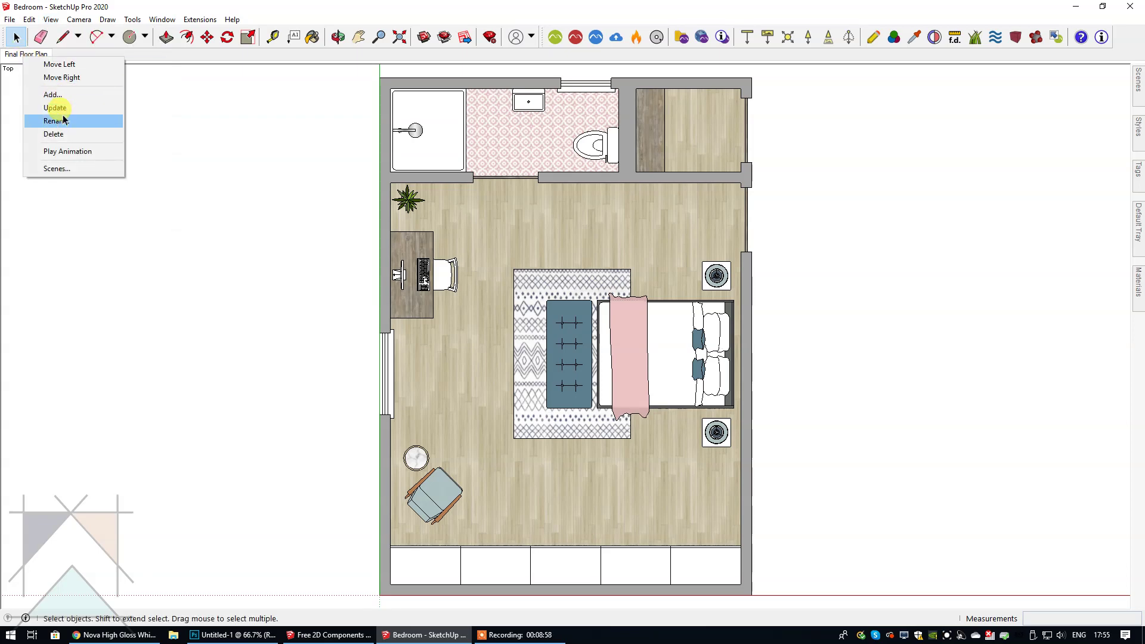
{"action": "left_click", "coordinate": [55, 107]}
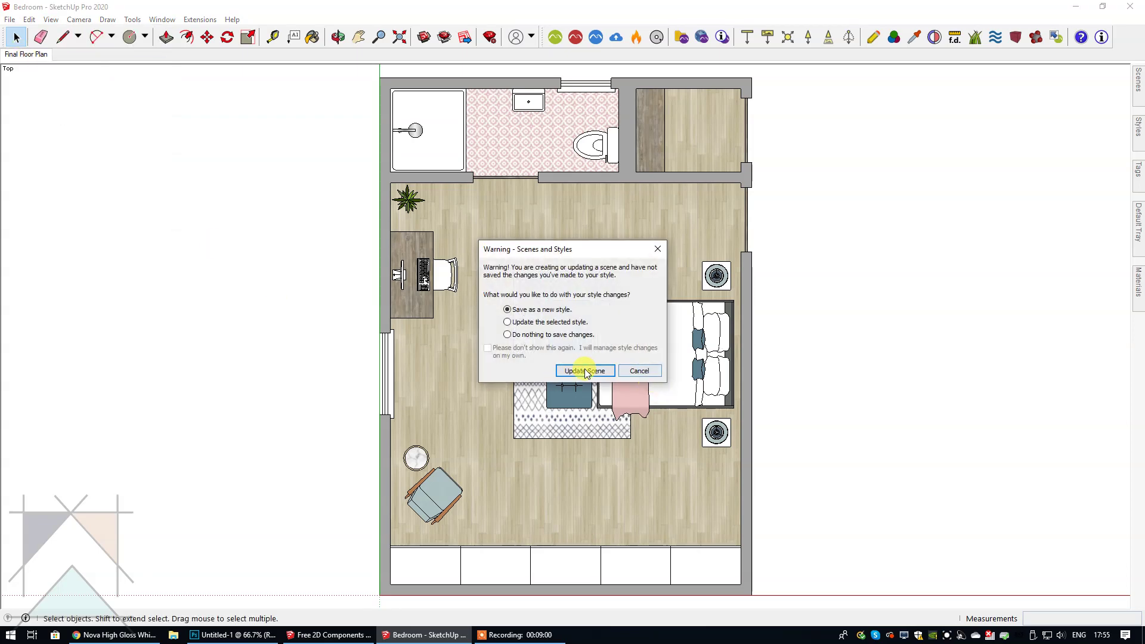
{"action": "left_click", "coordinate": [585, 371]}
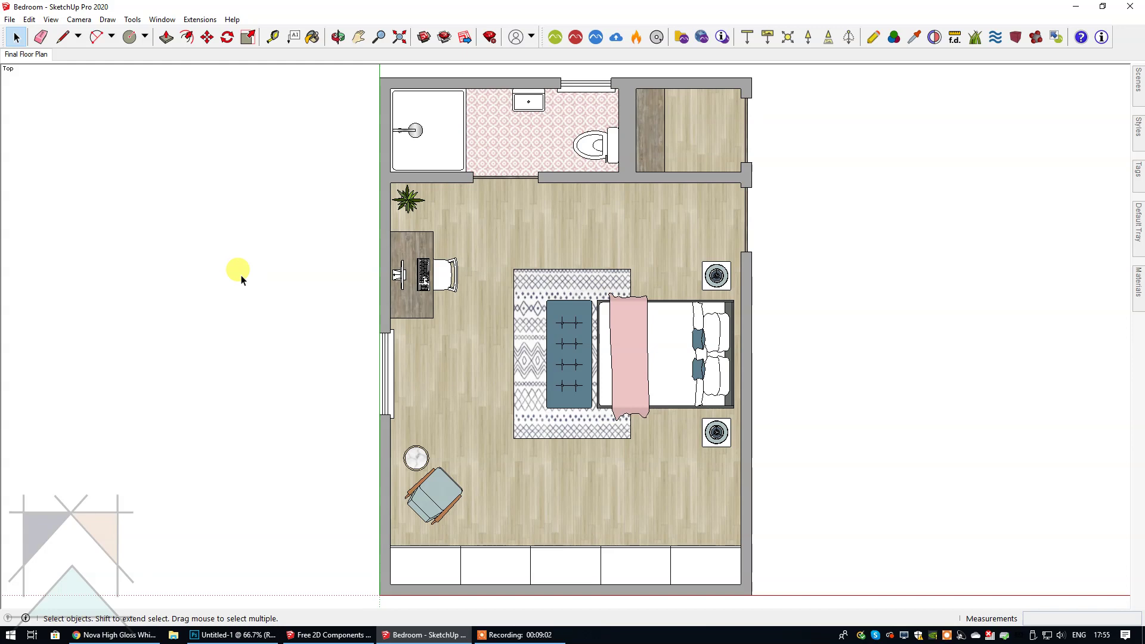